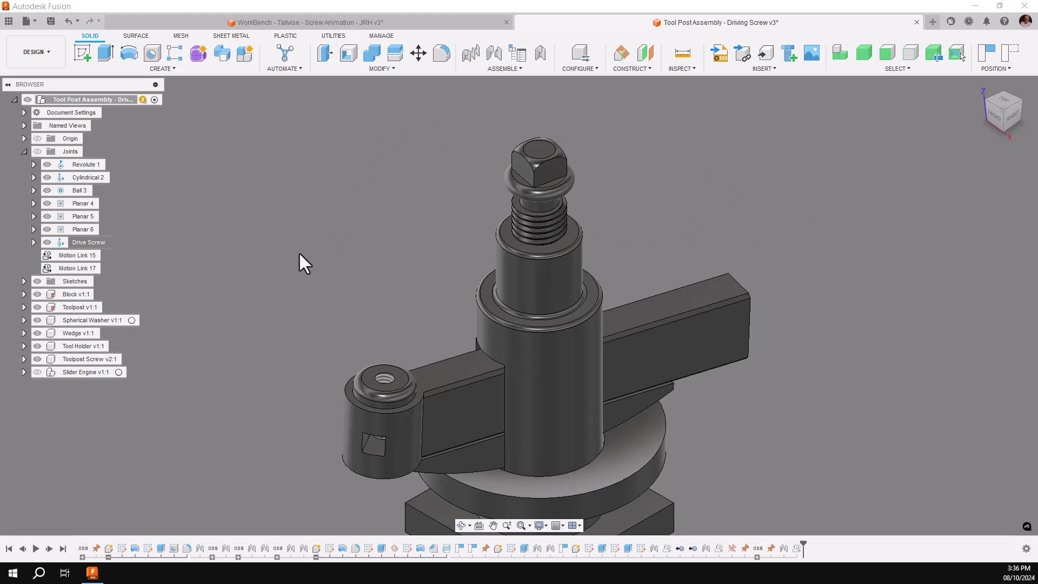
# Animate the joint relationships of the Drive Screw joint, ending the animation once its motion has been viewed
pyautogui.click(69, 241)
pyautogui.rightClick(69, 241)
pyautogui.click(107, 341)
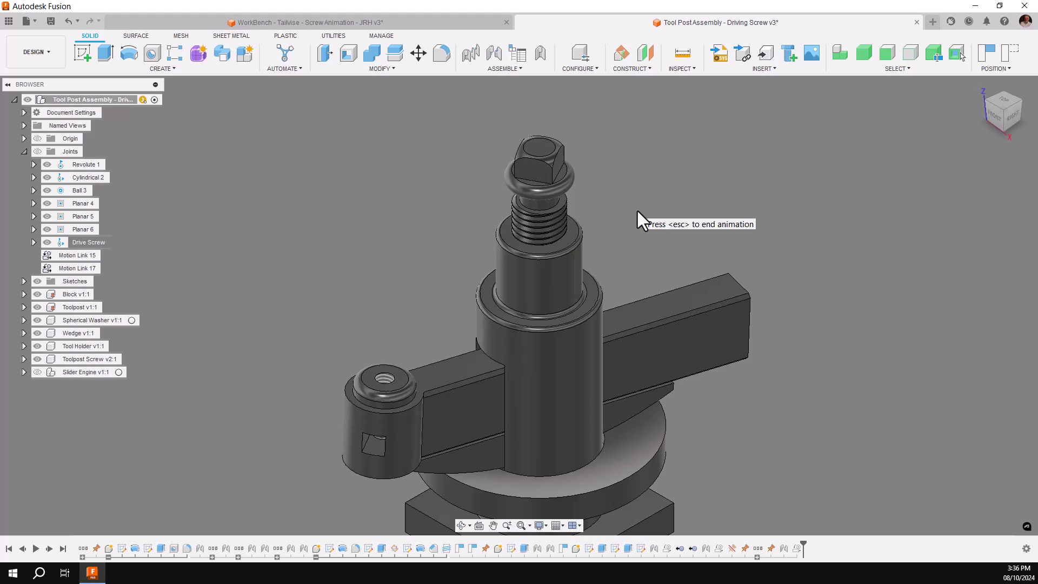
pyautogui.press('Escape')
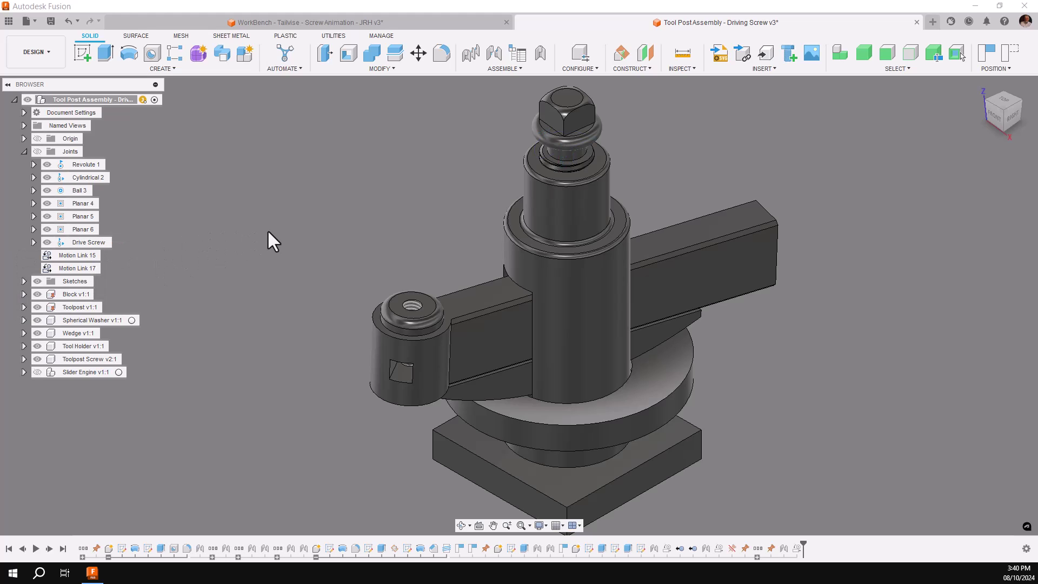
# Insert the Slider Engine design from Demo Files, moved by about X -2.69, Y -5.29 and Z -2.60 inch, clear of the tool post
pyautogui.click(9, 21)
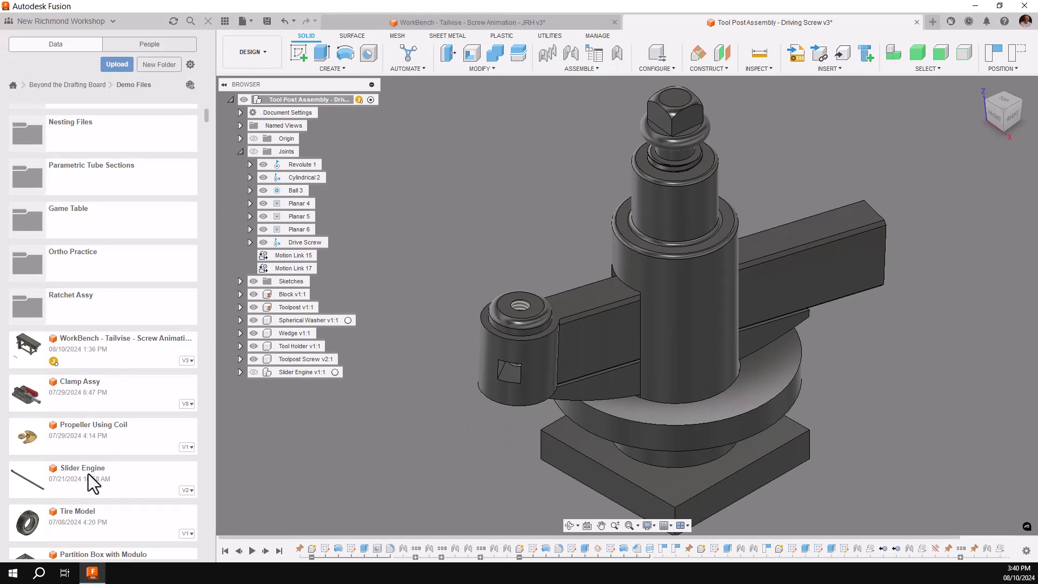
pyautogui.moveTo(80, 479); pyautogui.dragTo(350, 453)
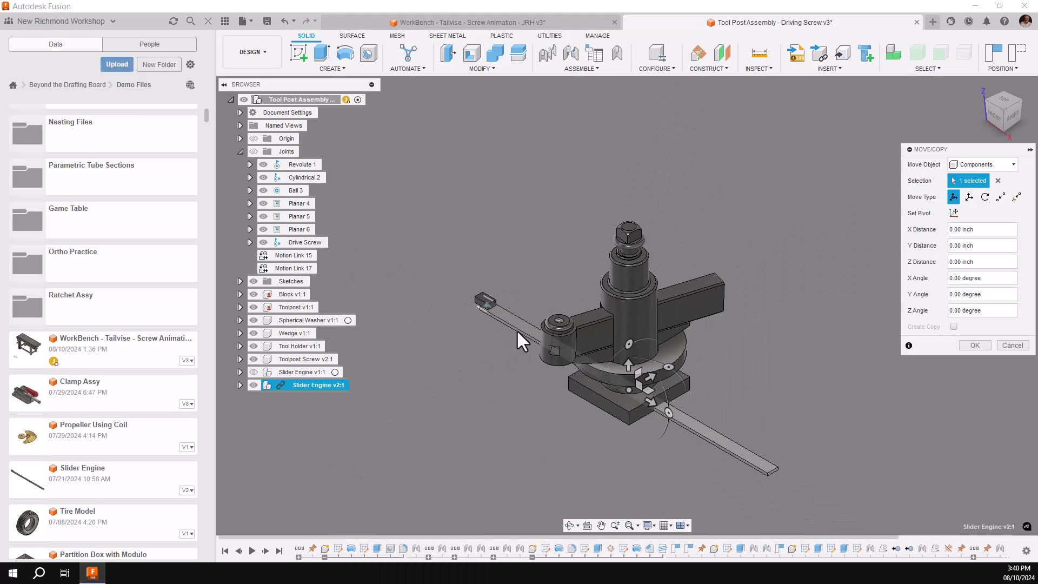
pyautogui.moveTo(630, 384); pyautogui.dragTo(467, 481)
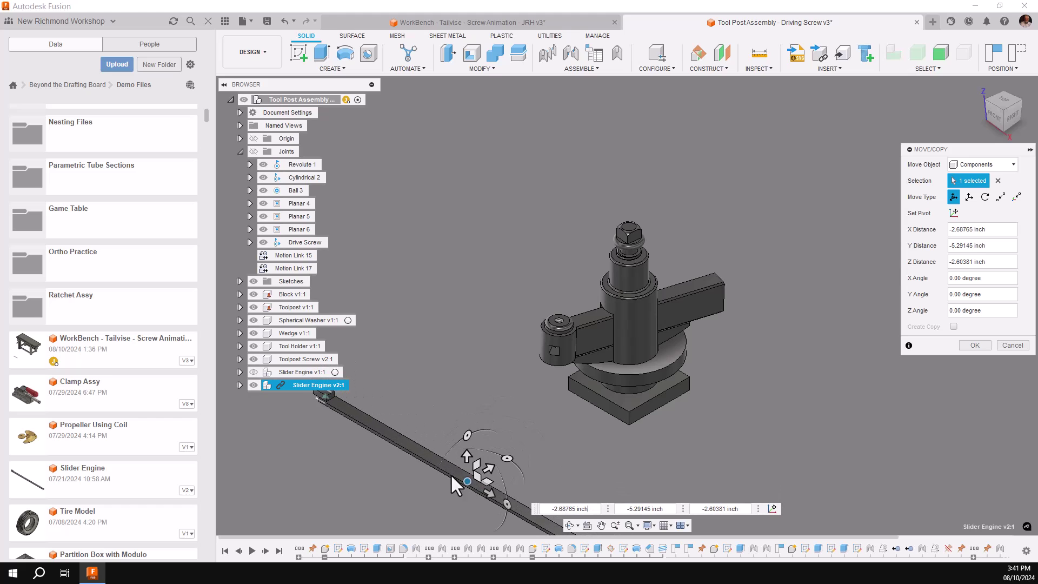
pyautogui.click(225, 22)
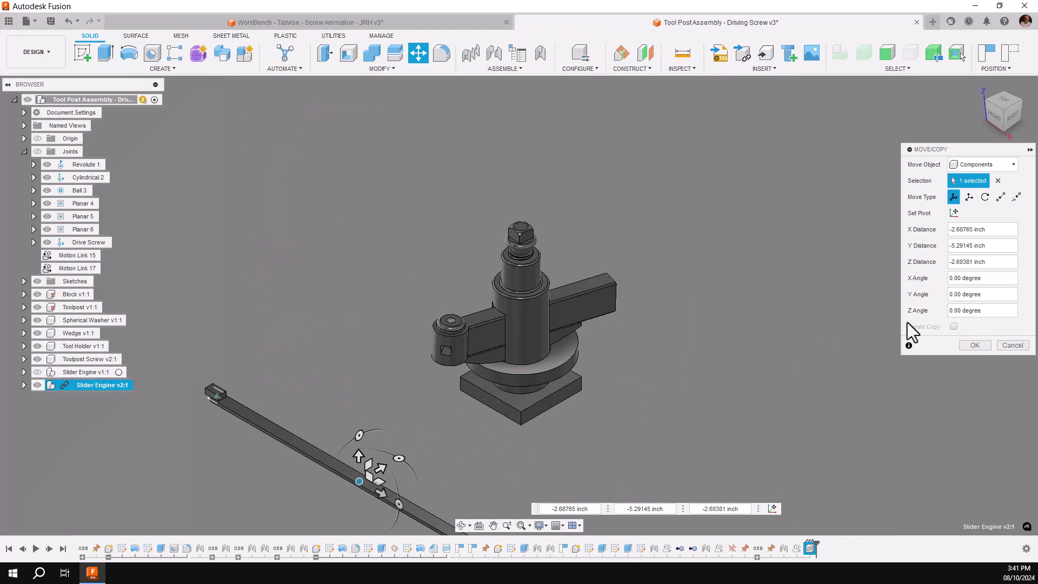
pyautogui.click(973, 345)
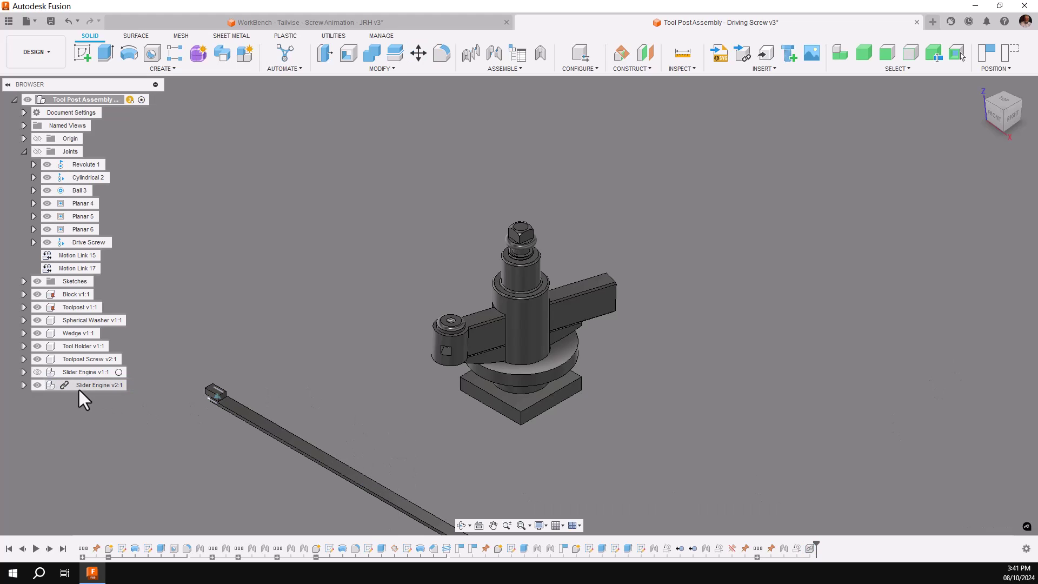
# Break the link of the inserted Slider Engine v2 component, choosing to revert the changed component positions
pyautogui.rightClick(62, 384)
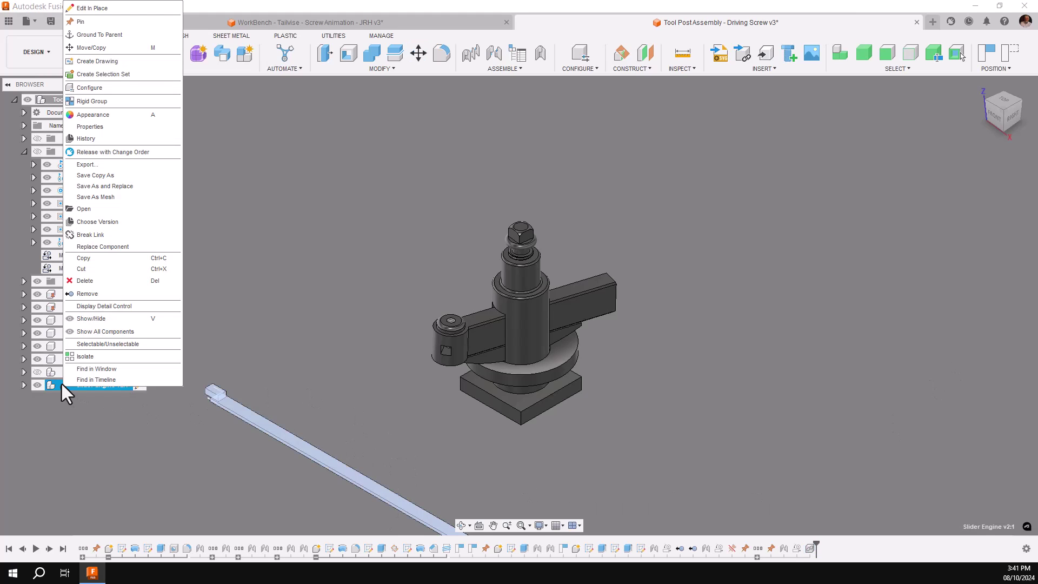
pyautogui.click(91, 235)
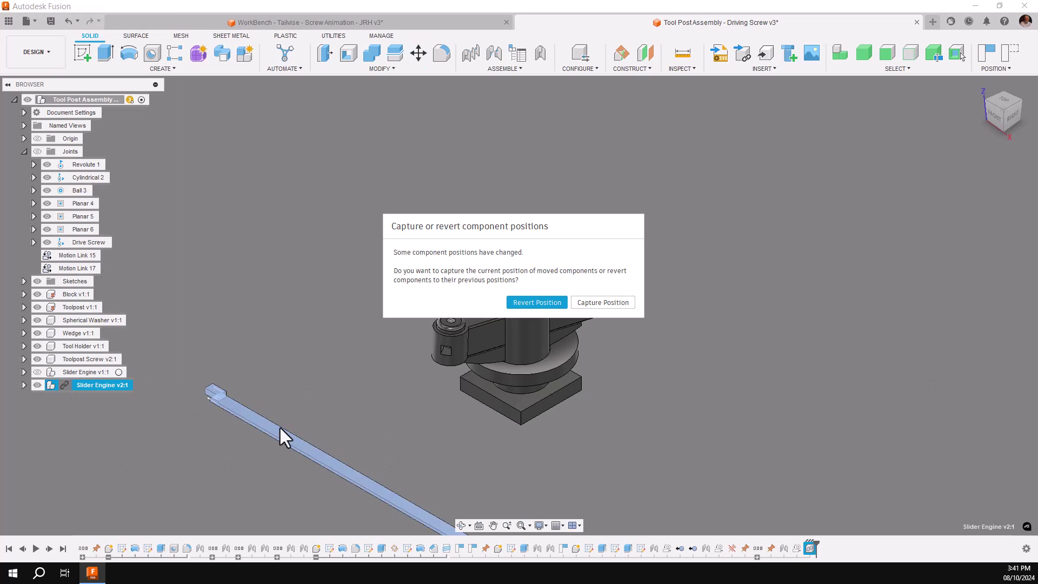
pyautogui.click(534, 298)
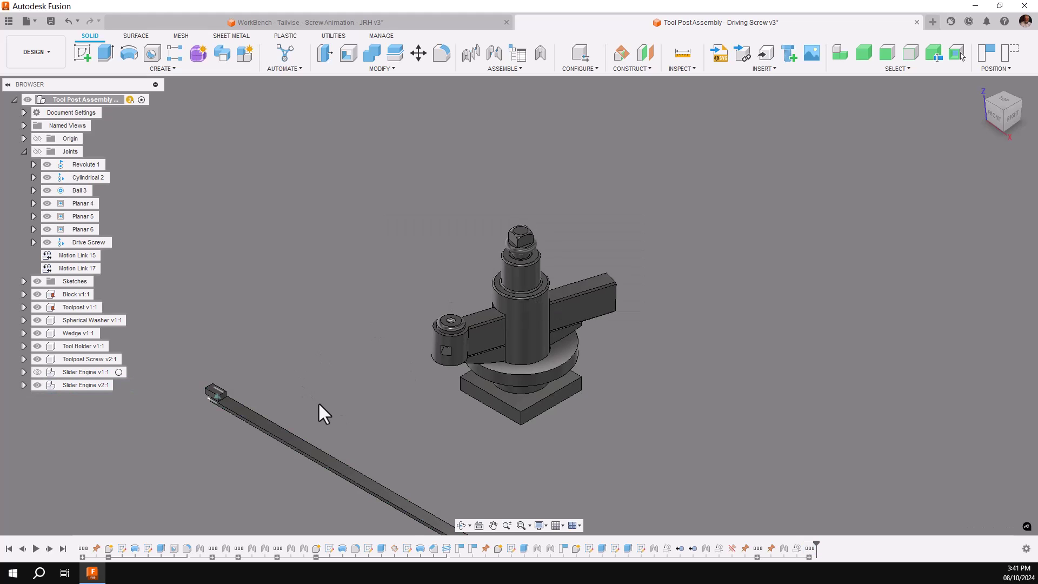
# Expand the Slider Engine v2 component and its joints, and pin its Component14
pyautogui.click(23, 385)
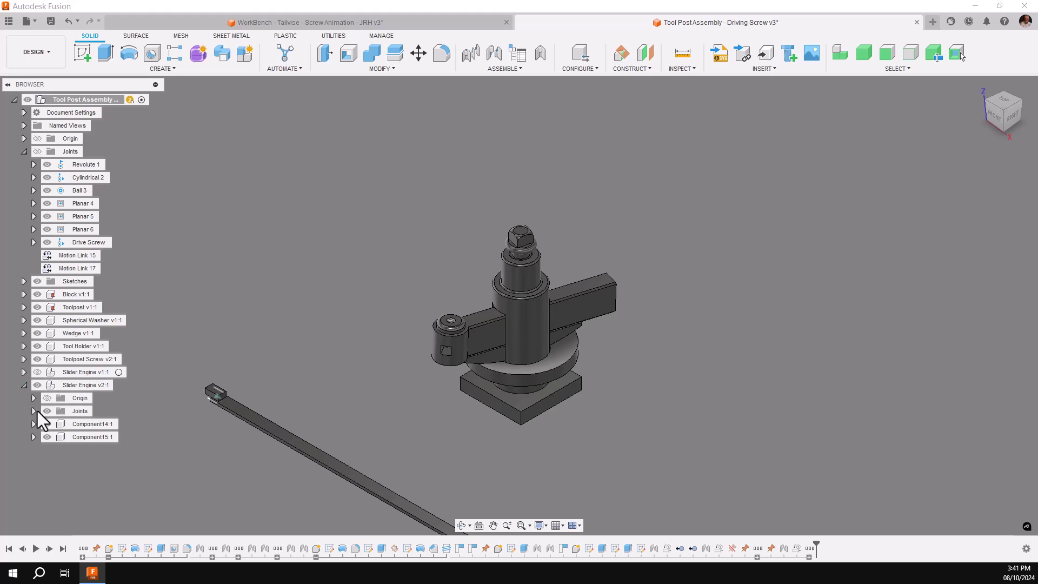
pyautogui.click(32, 411)
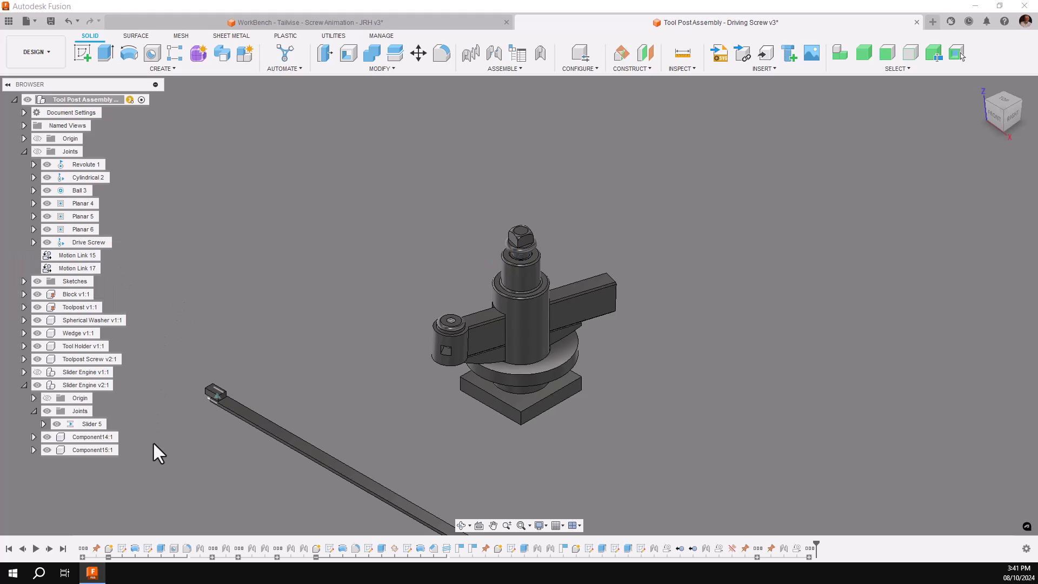
pyautogui.rightClick(96, 438)
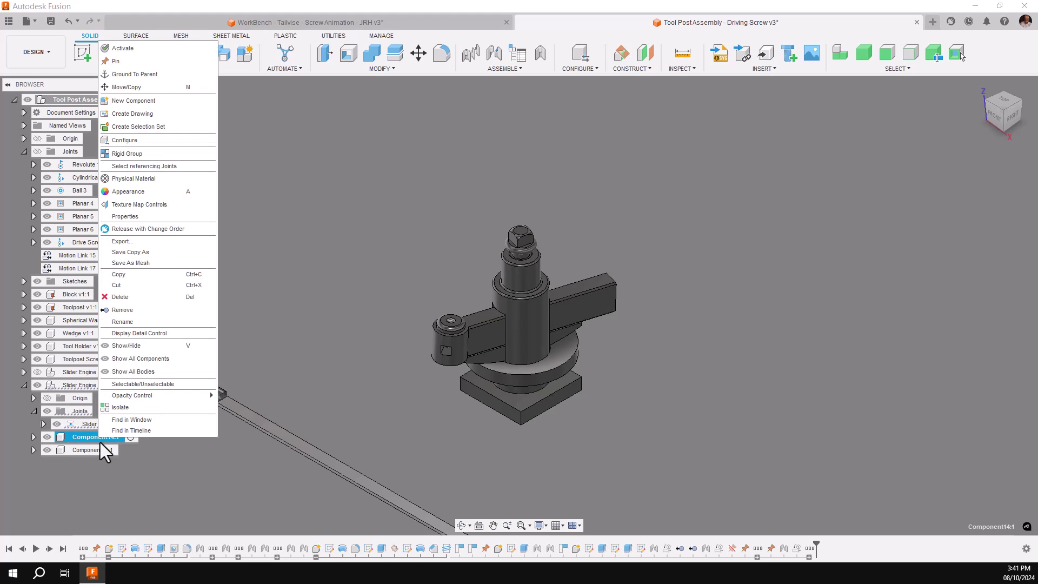
pyautogui.click(121, 63)
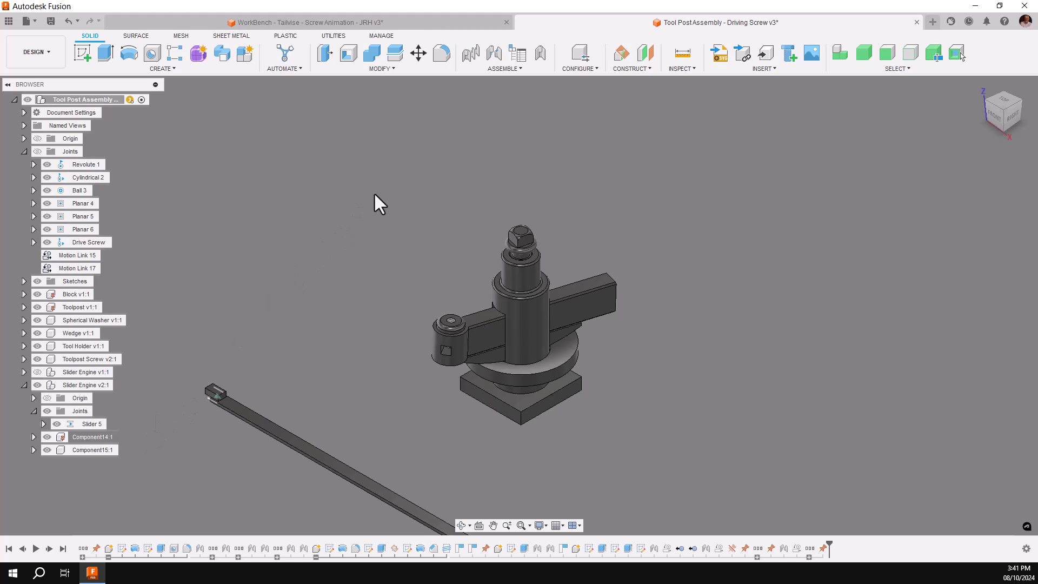
# Motion-link Slider 5's Slide Y, 0.3937 inch, to Drive Screw's Rotate Z, 360 degrees, and animate Slider 5's joint relationships
pyautogui.click(502, 68)
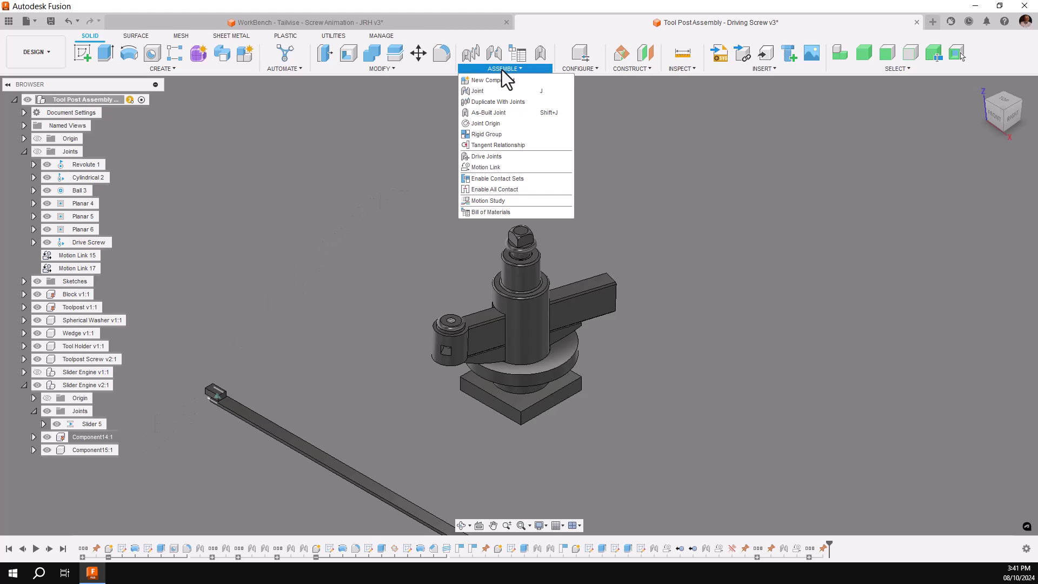
pyautogui.click(490, 167)
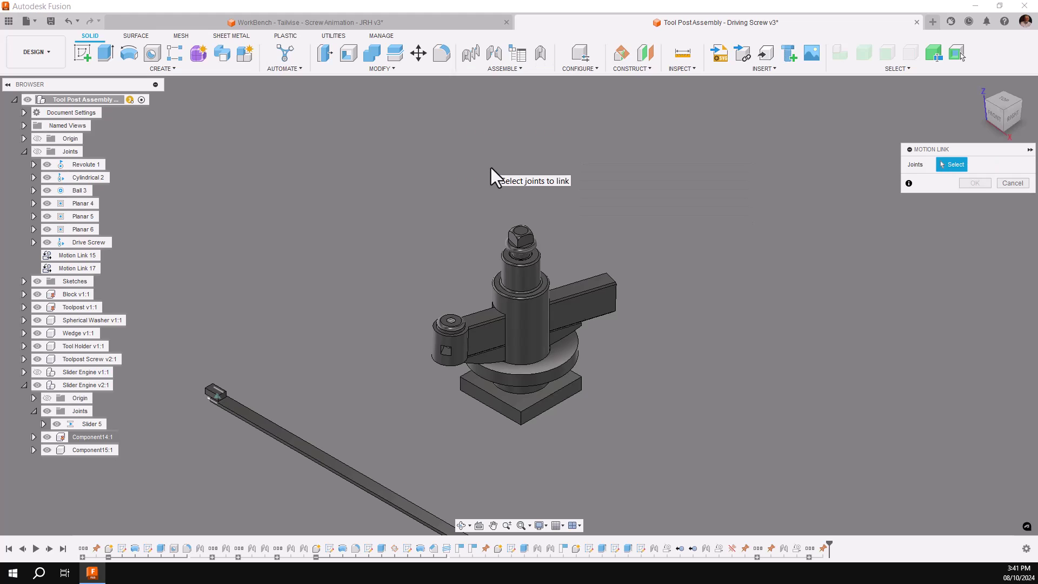
pyautogui.click(79, 425)
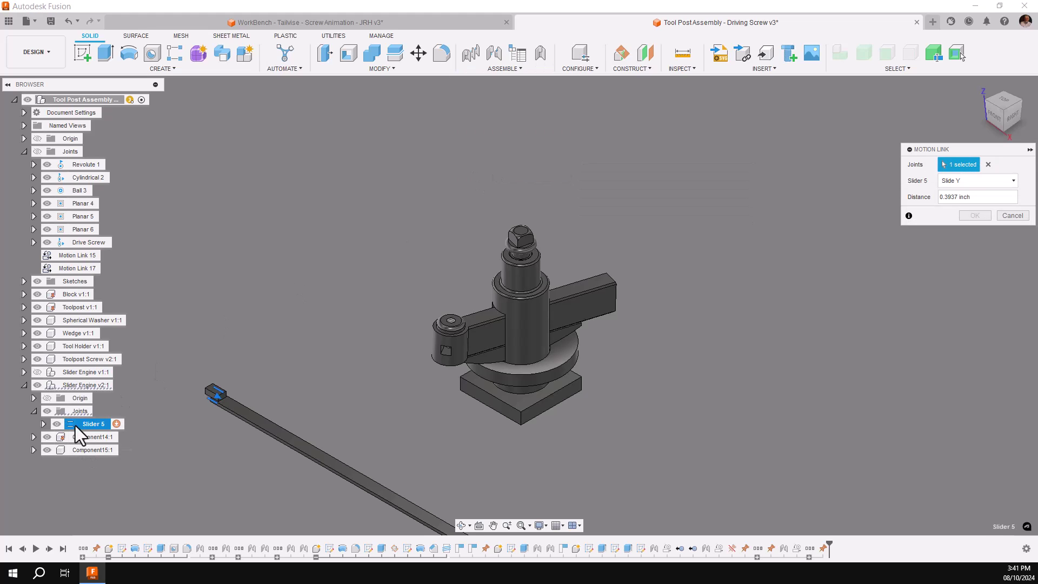
pyautogui.click(82, 242)
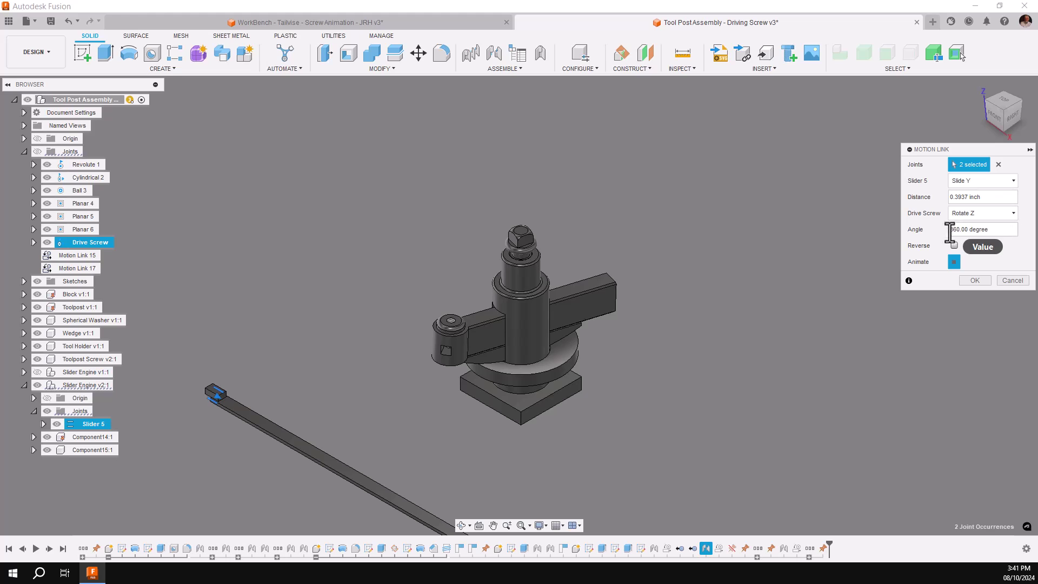
pyautogui.click(1006, 213)
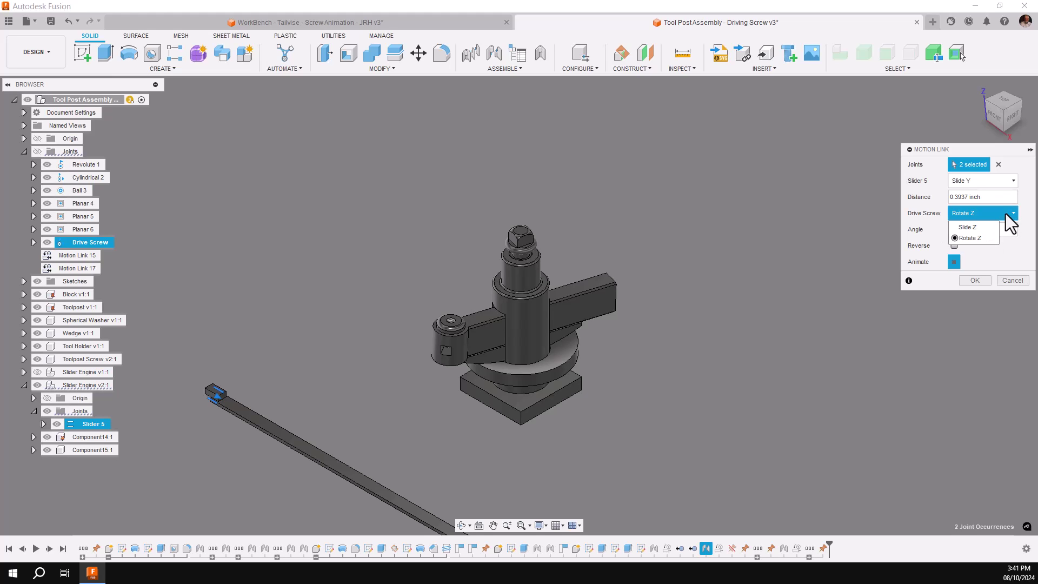
pyautogui.click(978, 239)
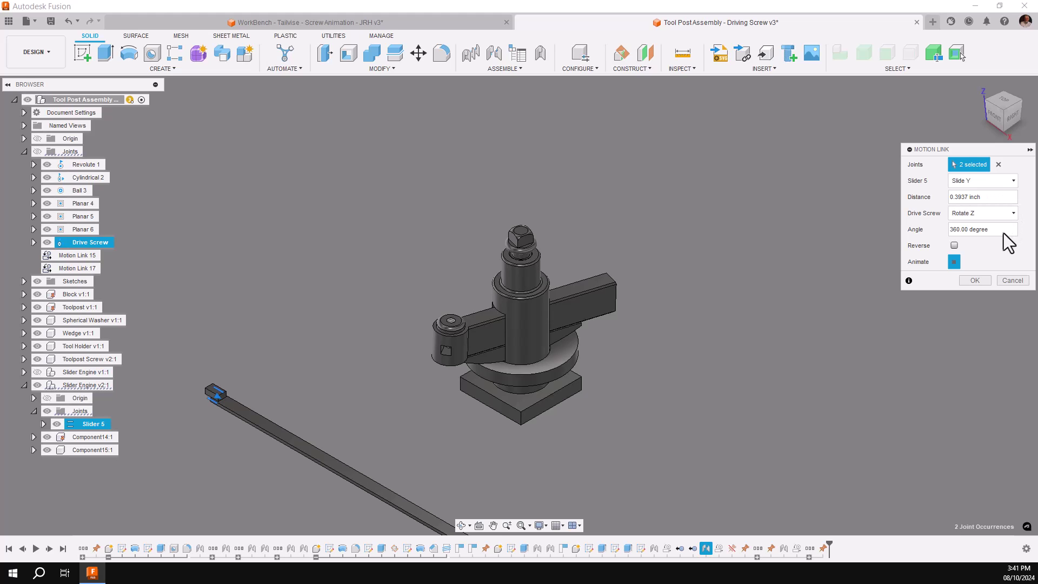
pyautogui.click(976, 280)
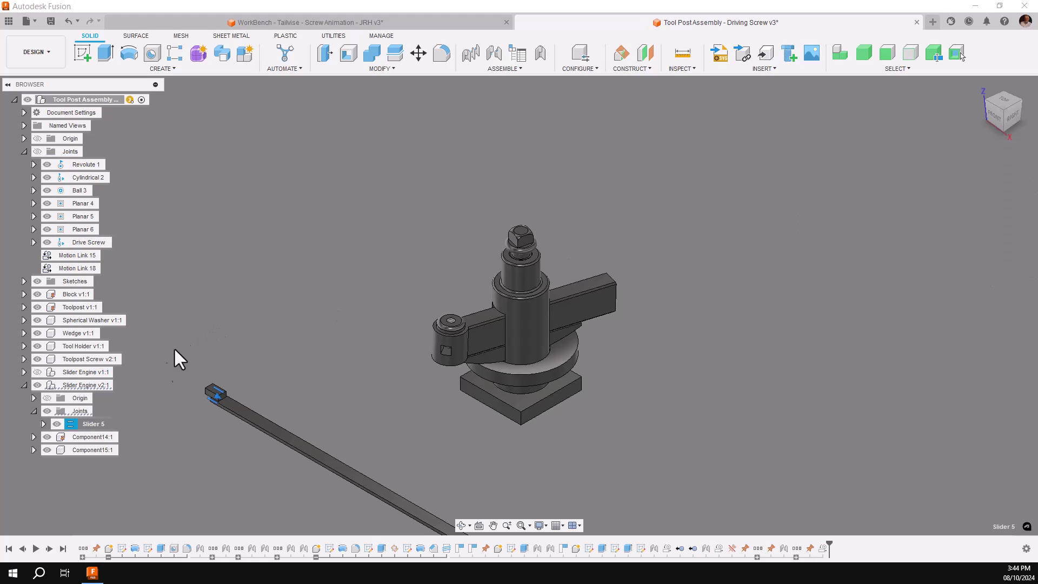
pyautogui.rightClick(86, 423)
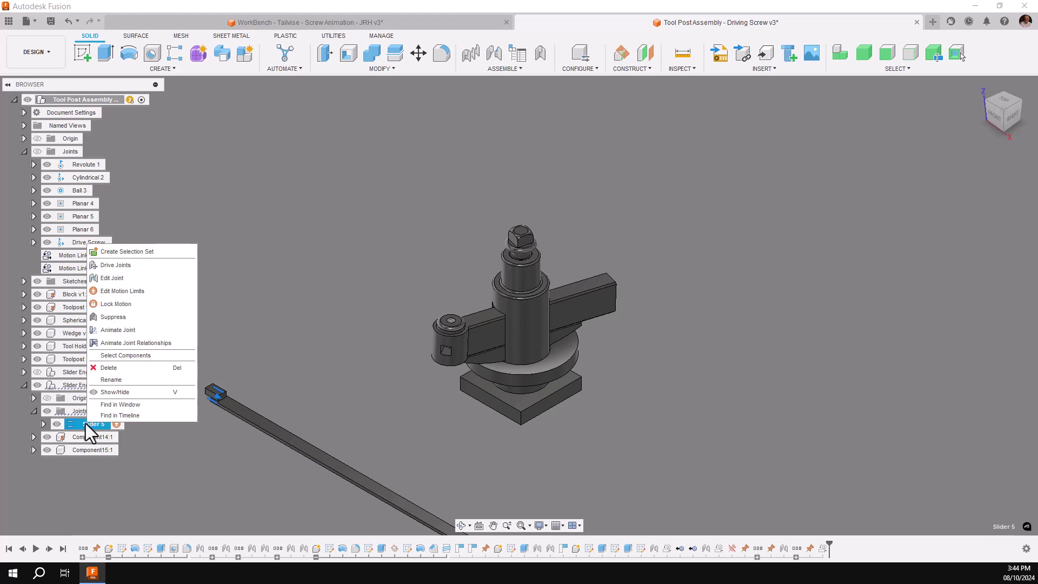
pyautogui.click(135, 342)
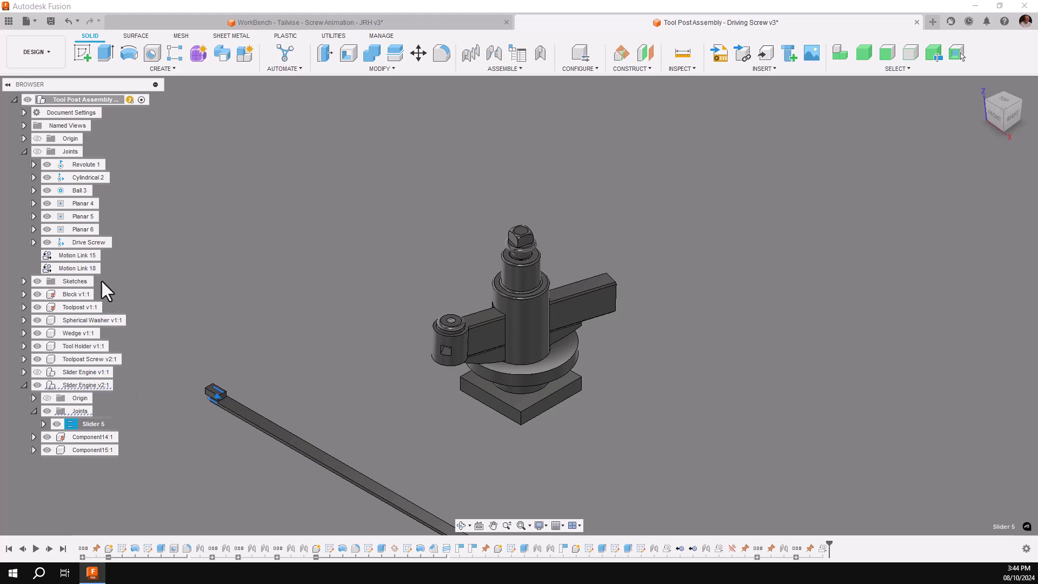
# Edit the motion link between Slider 5 and Drive Screw to reverse its direction
pyautogui.click(83, 268)
pyautogui.rightClick(83, 268)
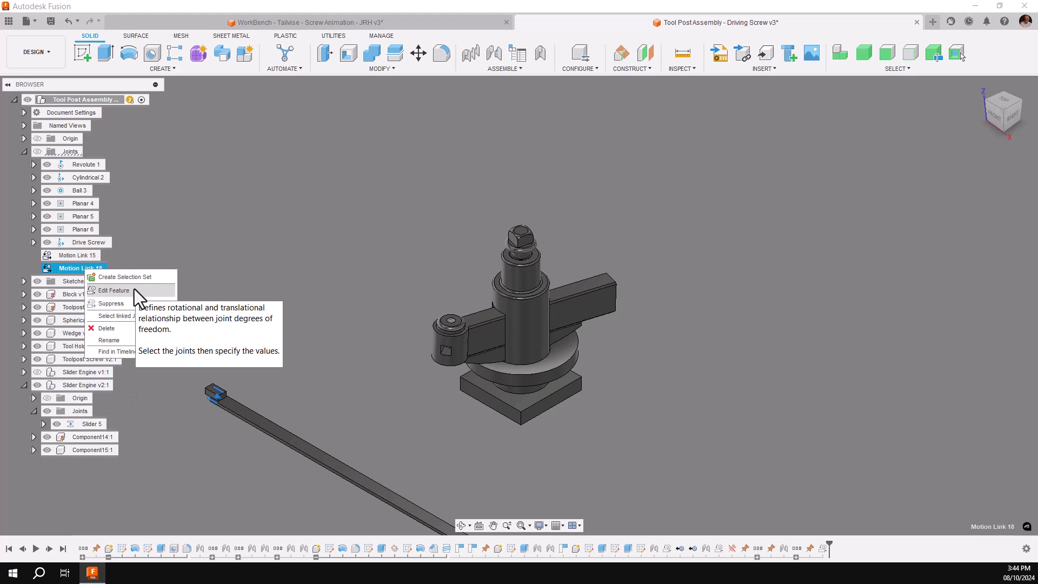
pyautogui.click(134, 290)
pyautogui.click(954, 230)
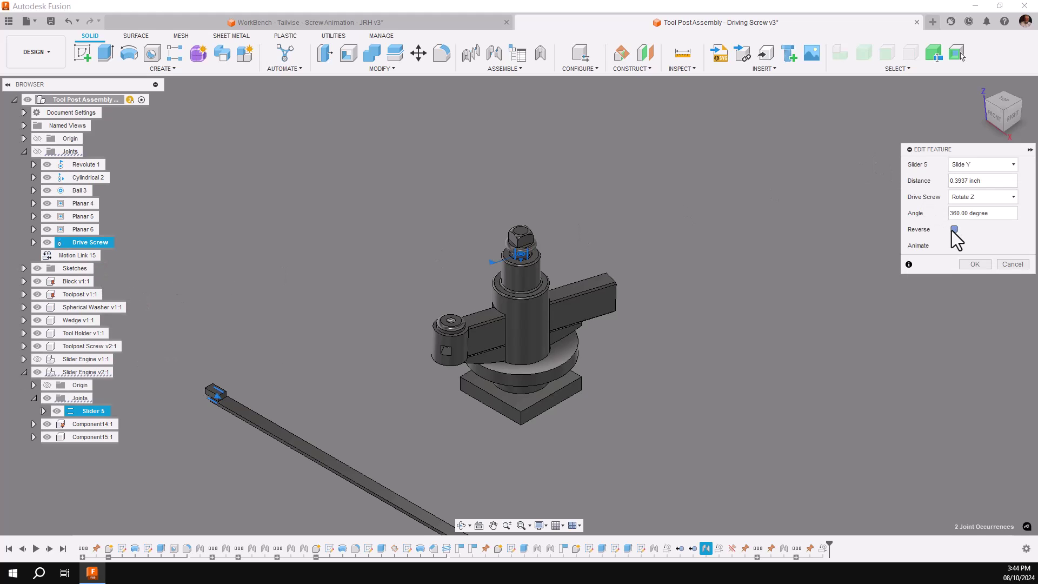
pyautogui.click(982, 265)
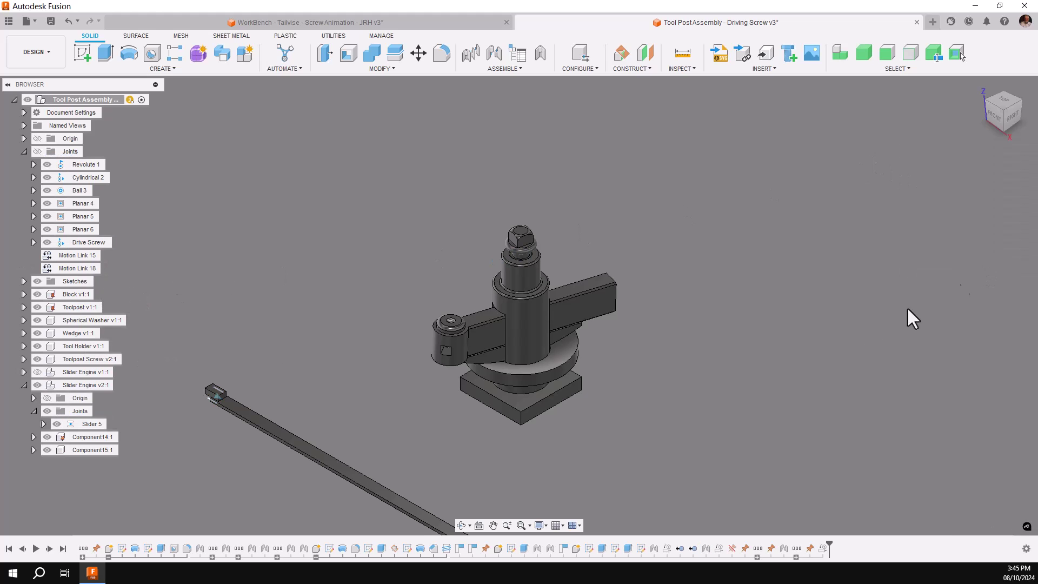
# Animate the joint relationships of Slider 5 to check the reversed screw motion
pyautogui.rightClick(95, 423)
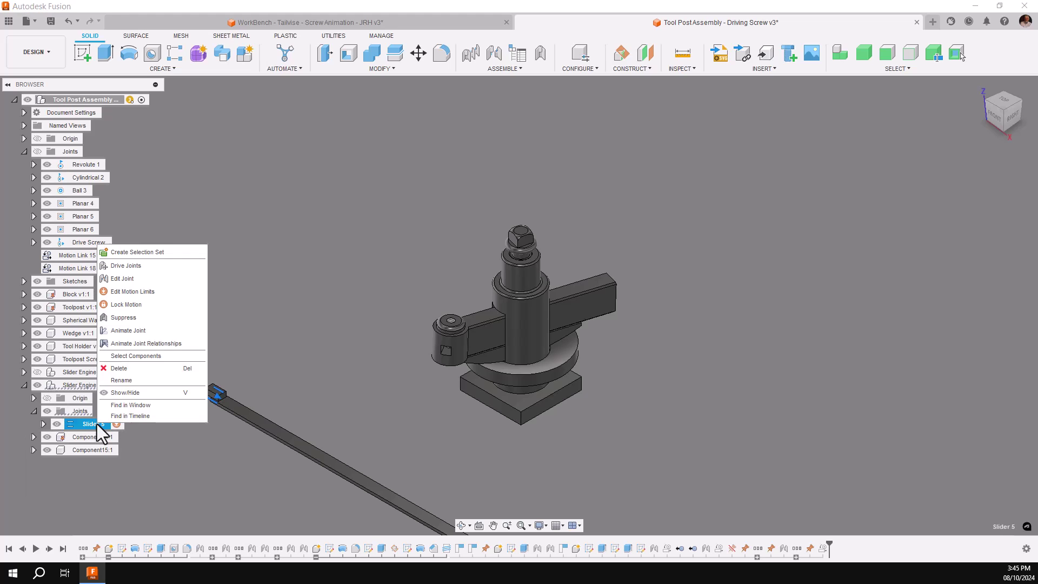
pyautogui.click(128, 344)
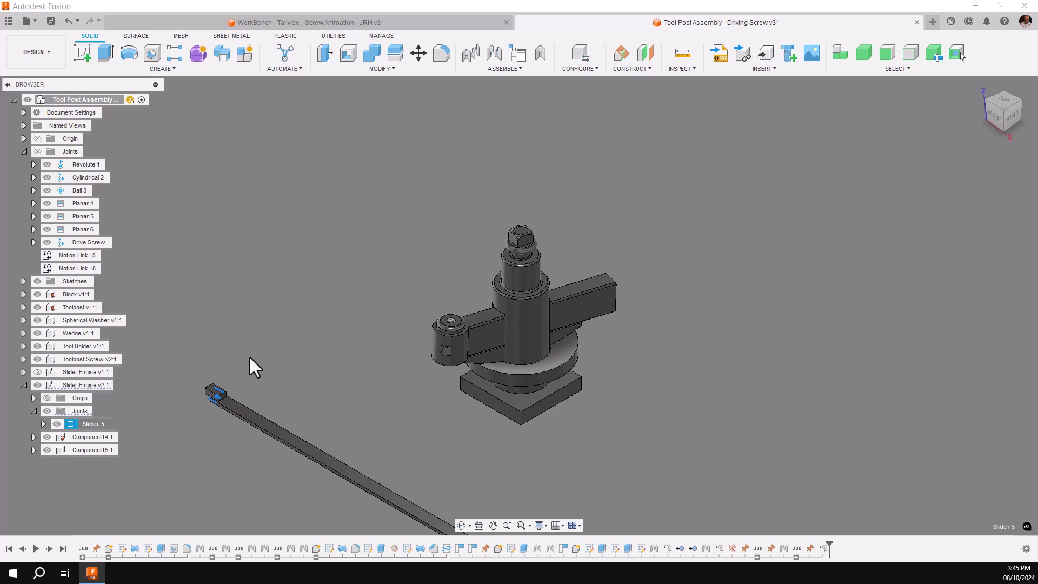
pyautogui.click(112, 423)
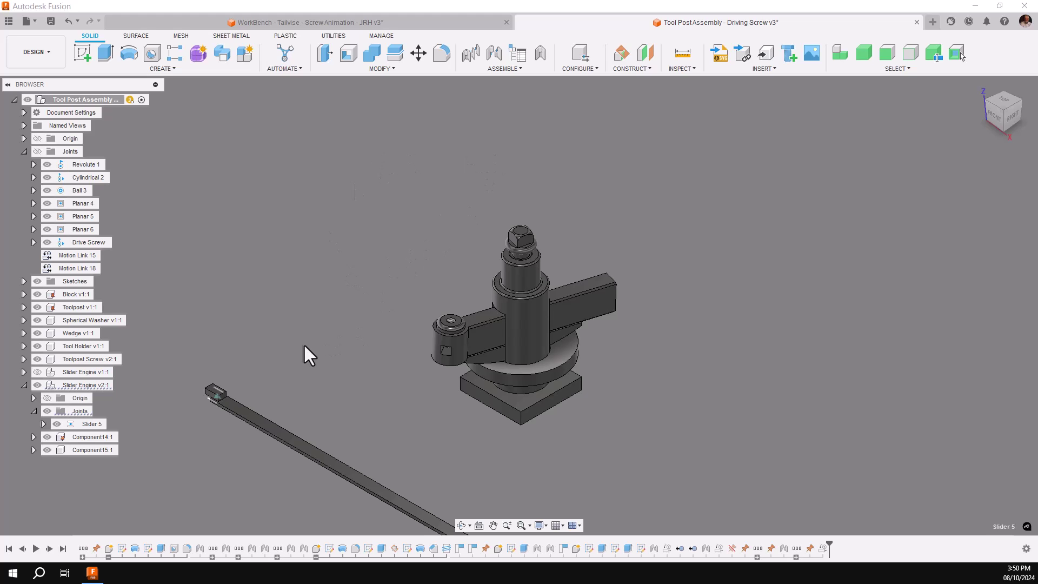
# Set the maximum motion limit of the Slider 5 joint to 8 inch
pyautogui.click(91, 422)
pyautogui.rightClick(91, 422)
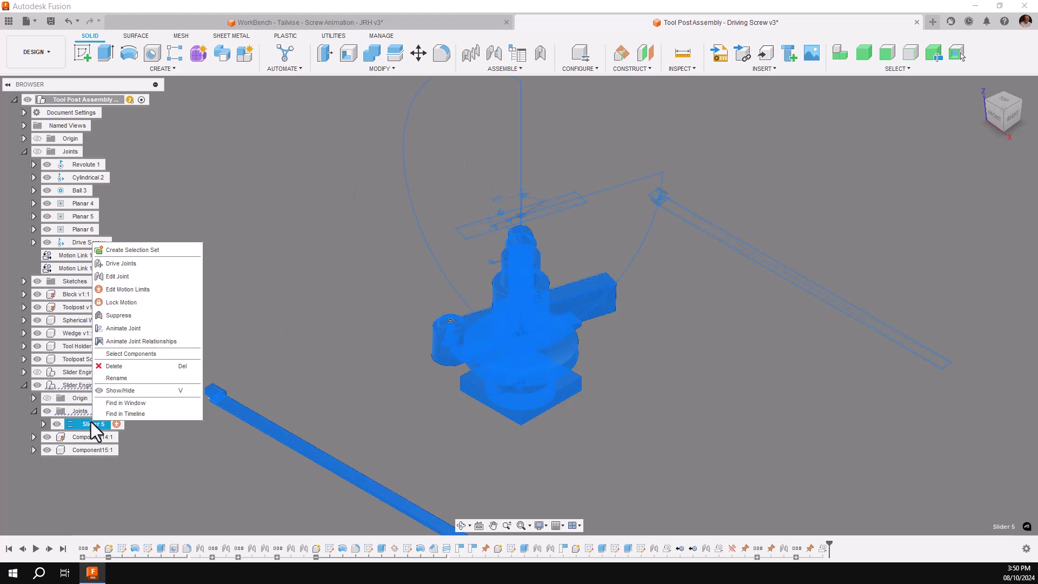
pyautogui.click(136, 290)
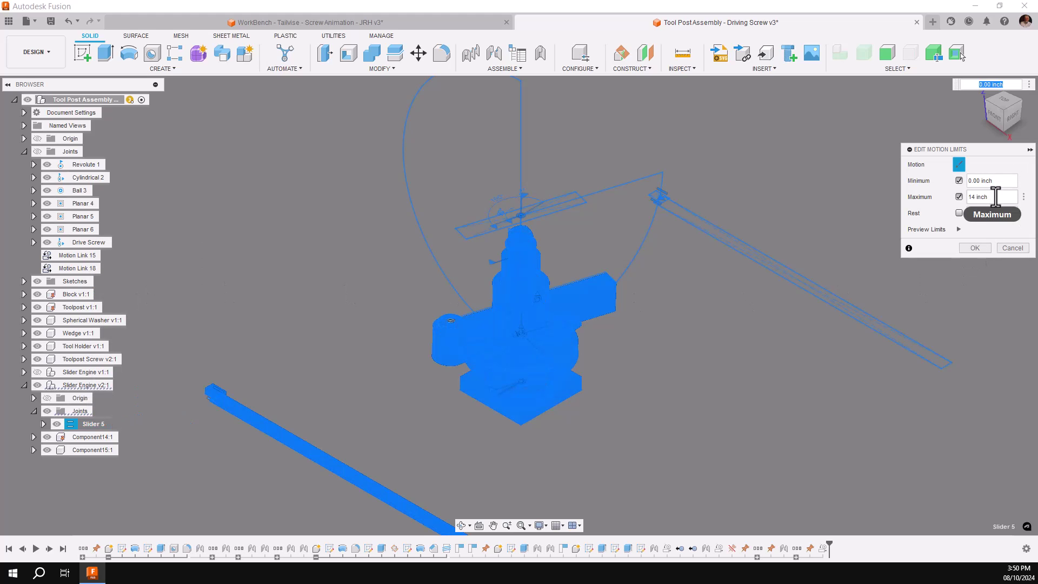
pyautogui.click(991, 196)
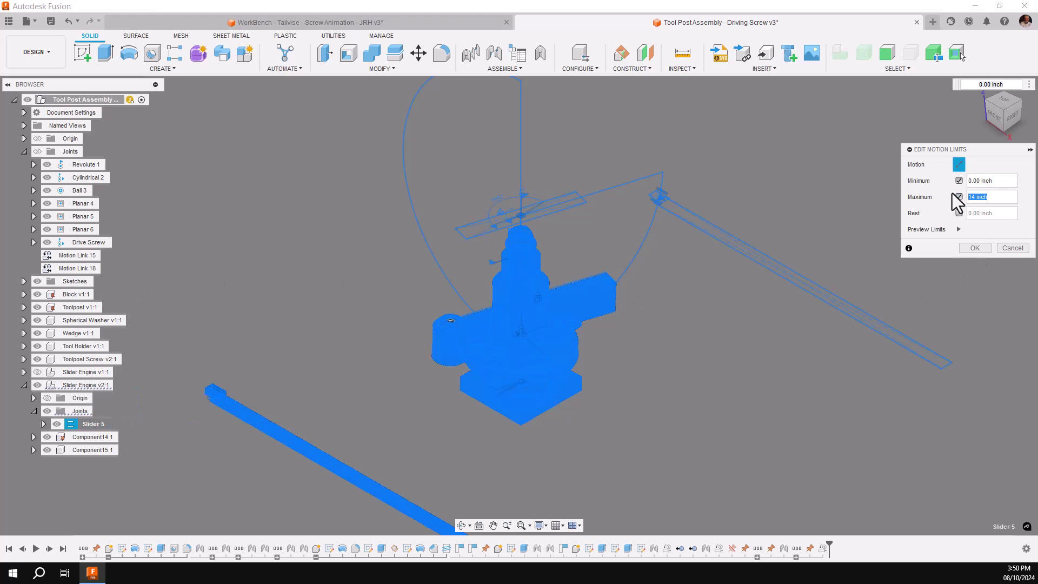
pyautogui.write('8.')
pyautogui.click(979, 245)
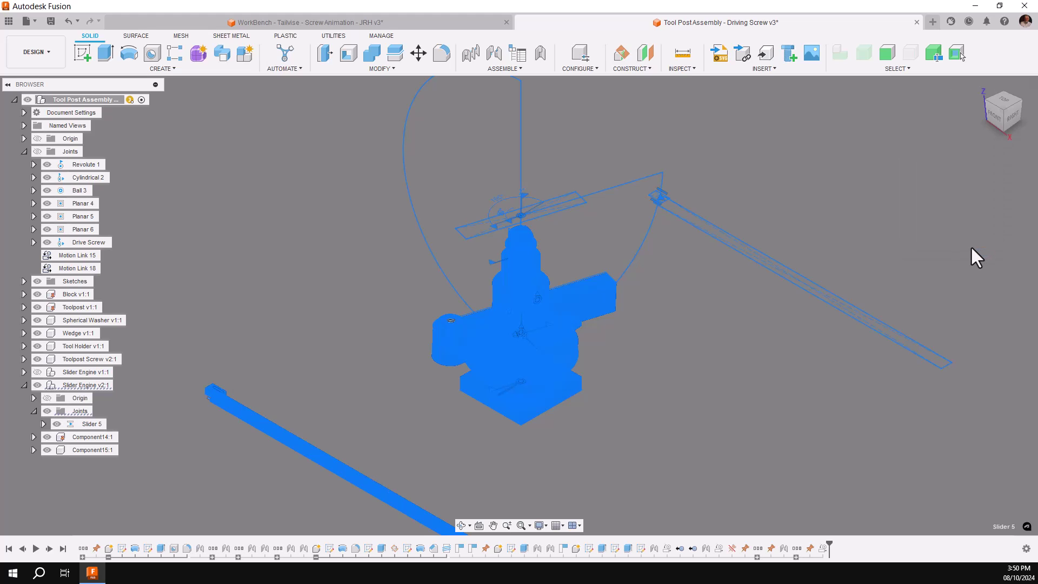
# Clear the selection and animate Slider 5's joint relationships to check travel with the new motion limit
pyautogui.click(365, 243)
pyautogui.rightClick(91, 420)
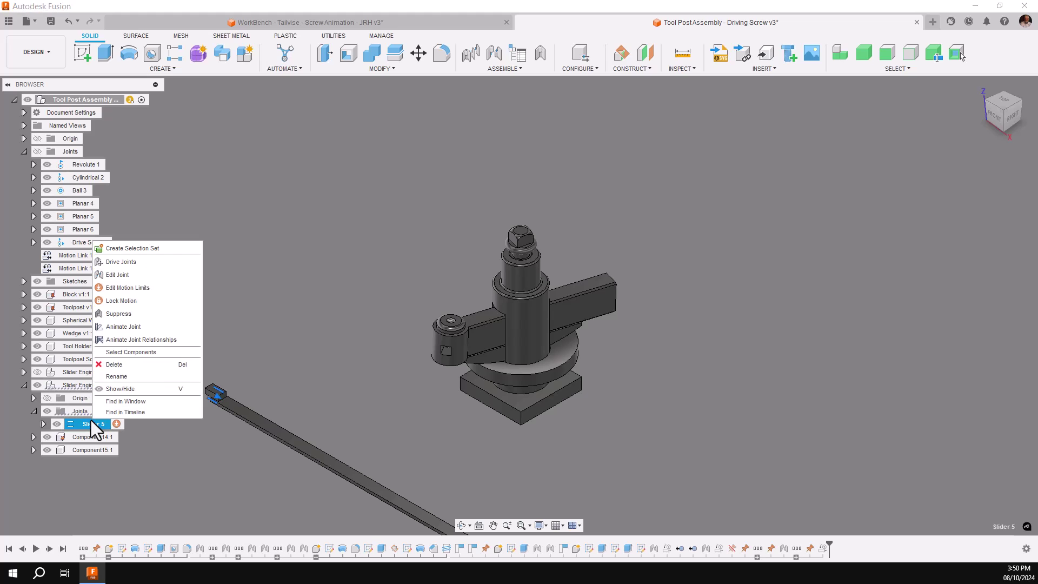
pyautogui.click(142, 340)
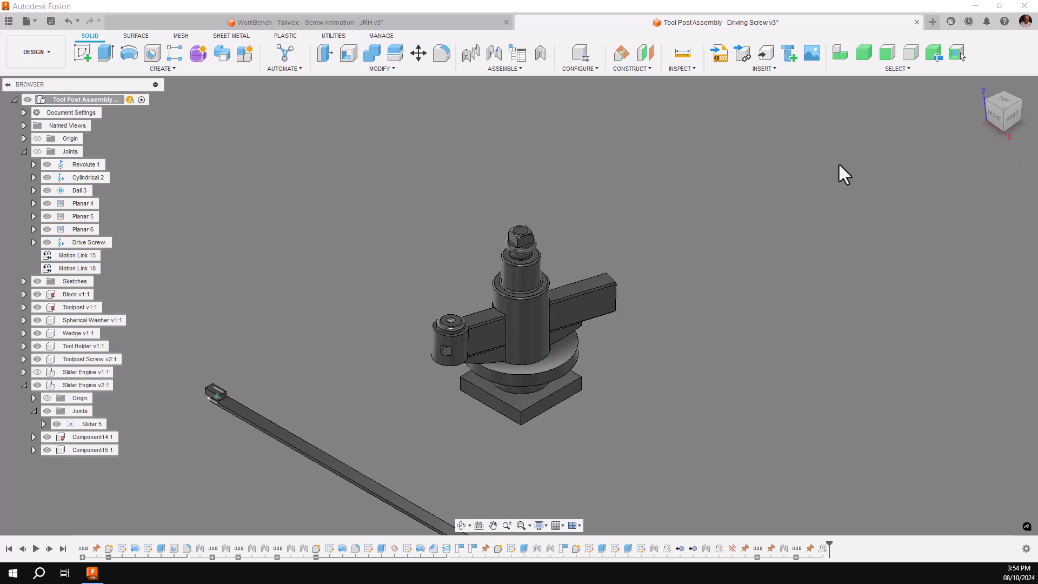
# Show the text command window, run Fusion.JointAnimationTime 25 to lengthen the joint animation, and hide the window again
pyautogui.click(34, 20)
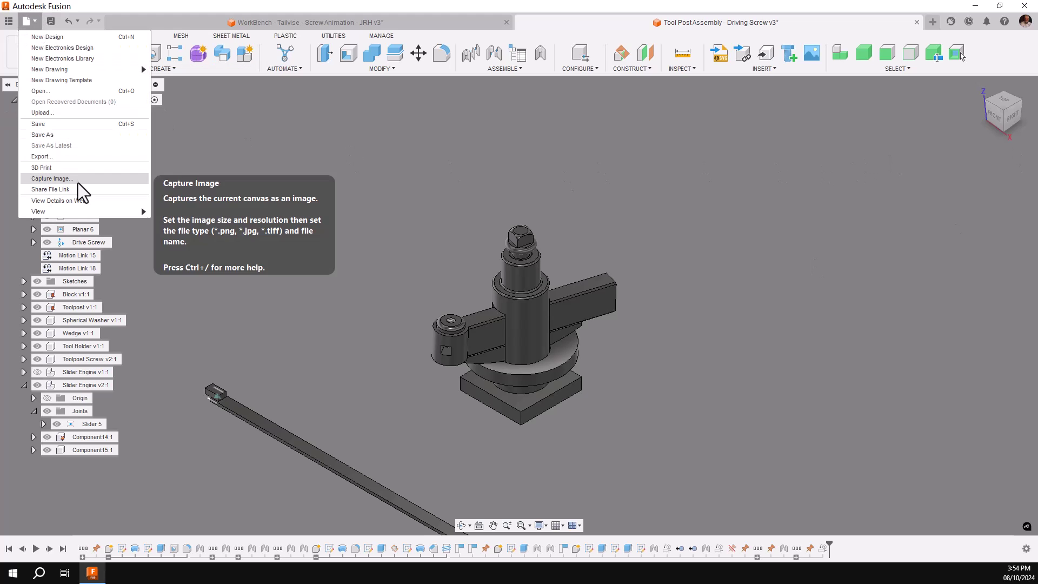
pyautogui.moveTo(52, 212)
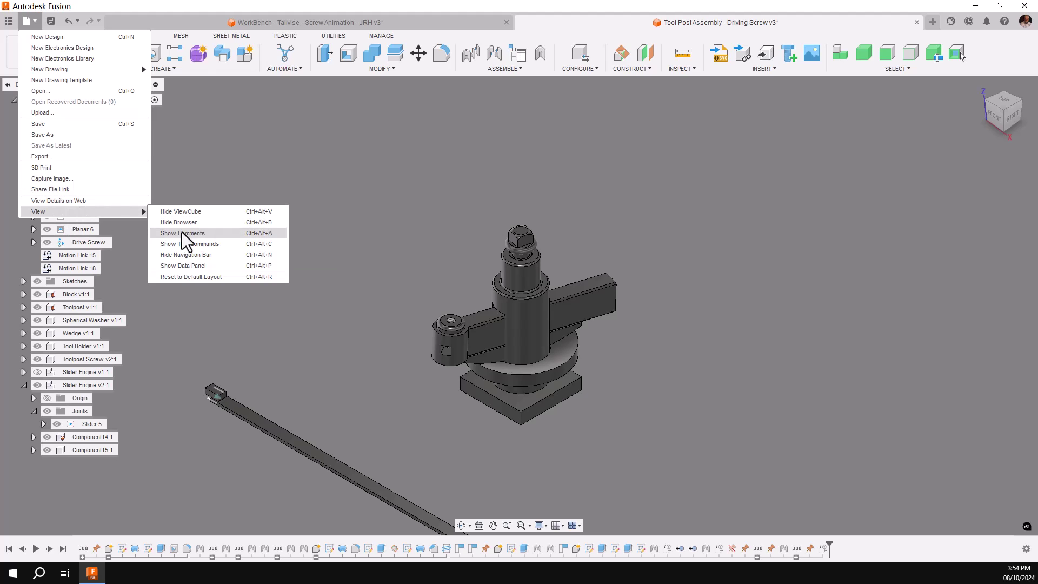
pyautogui.click(198, 244)
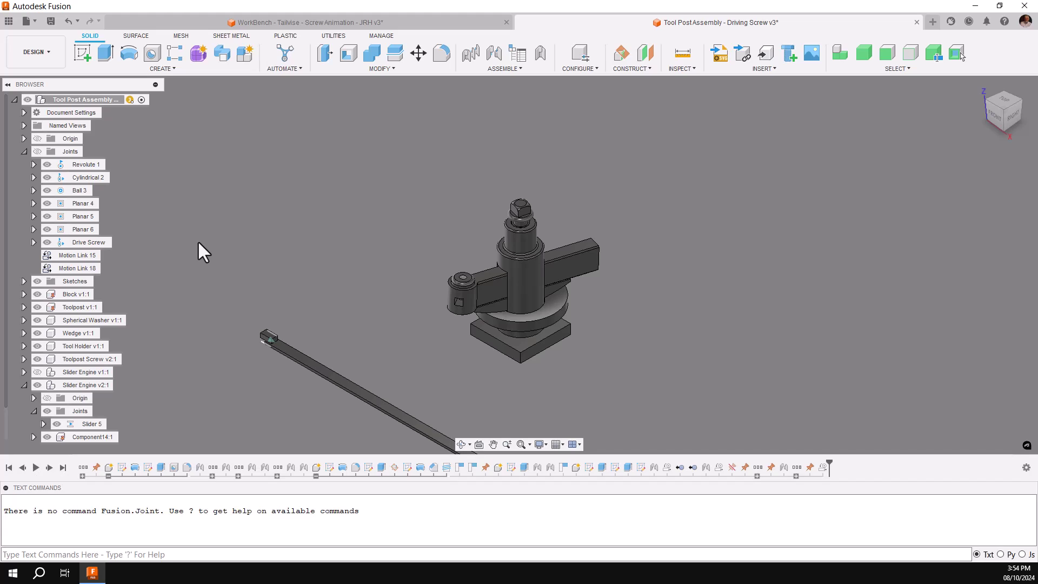
pyautogui.moveTo(238, 467)
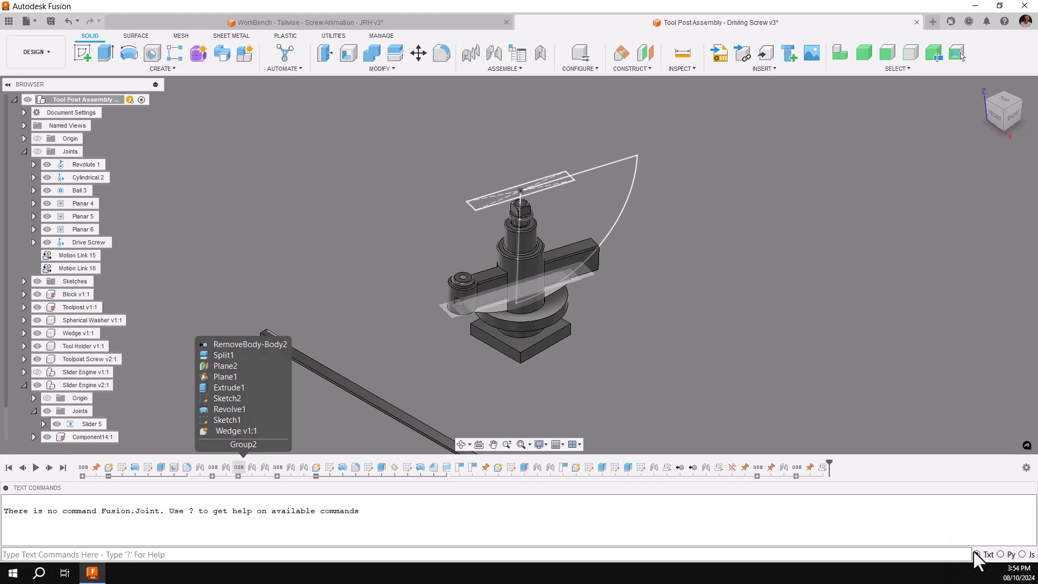
pyautogui.click(139, 554)
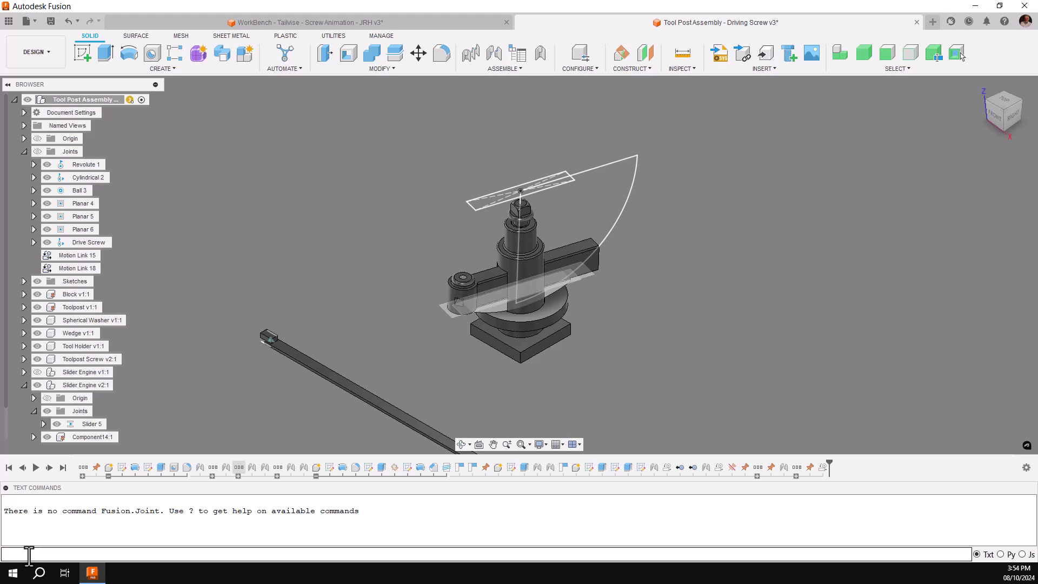
pyautogui.write('Fusion.JointAni')
pyautogui.write('mationTime 25')
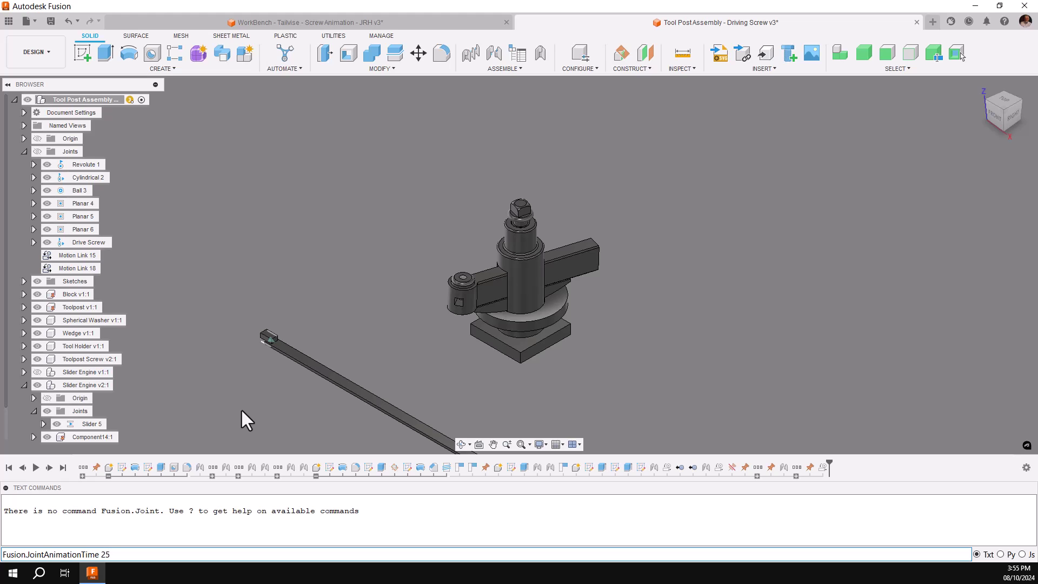
pyautogui.press('Return')
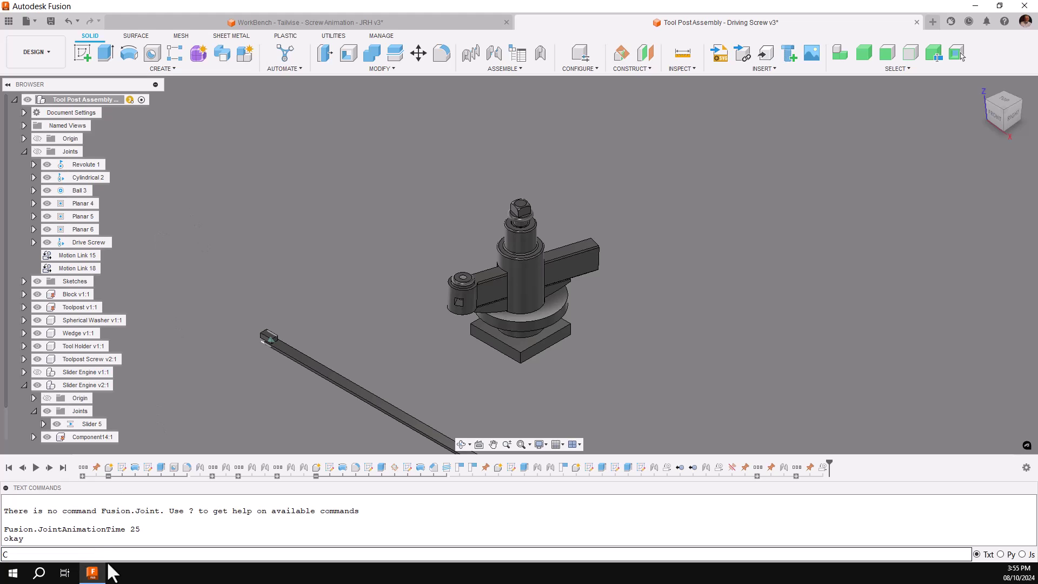
pyautogui.press('BackSpace')
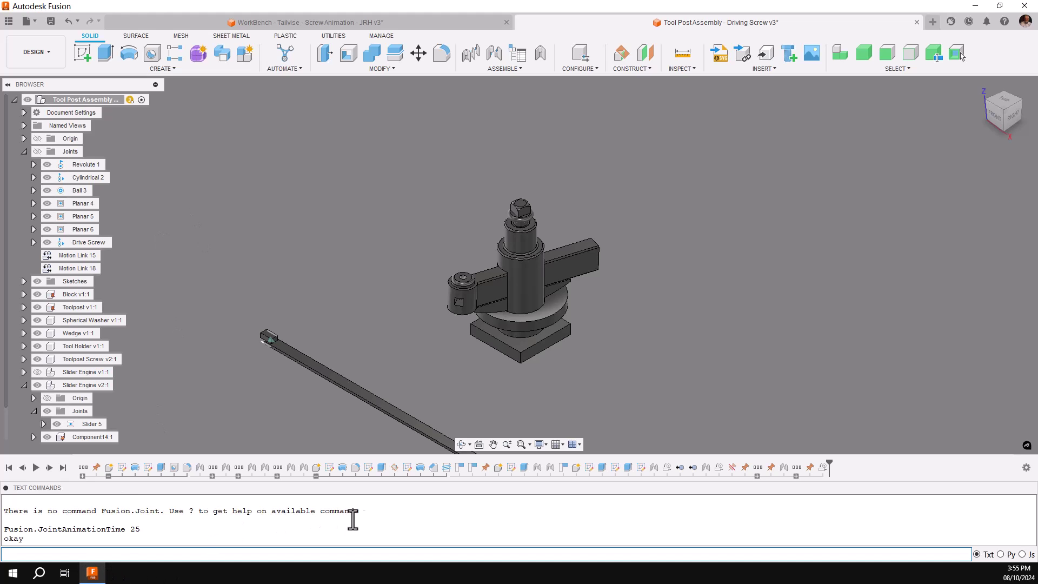
pyautogui.click(396, 522)
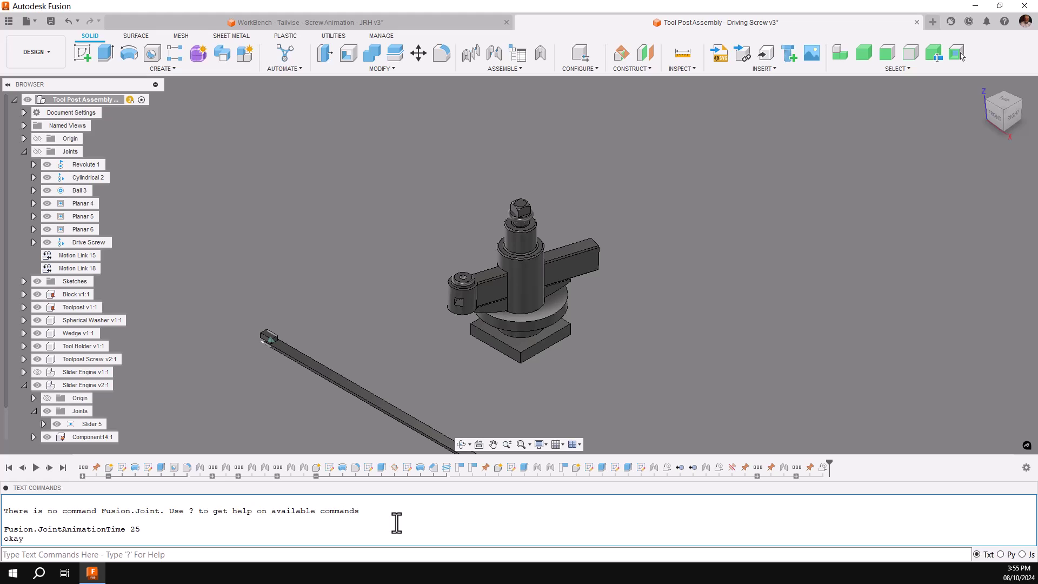
pyautogui.hotkey('ctrl', 'alt', 'c')
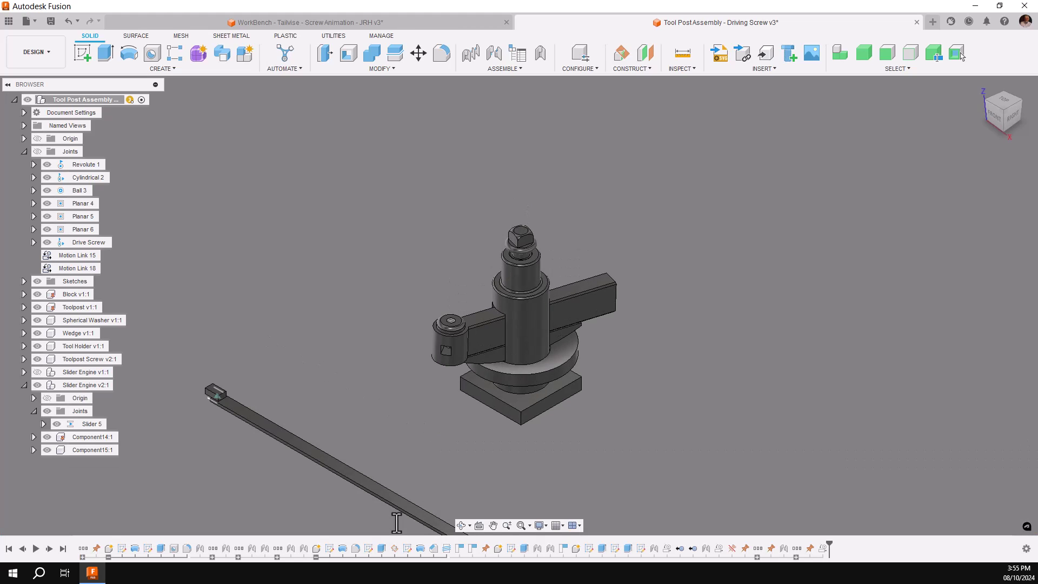
# Animate Slider 5's joint relationships to check the screw's speed at the 25 animation time, and end the animation
pyautogui.rightClick(85, 423)
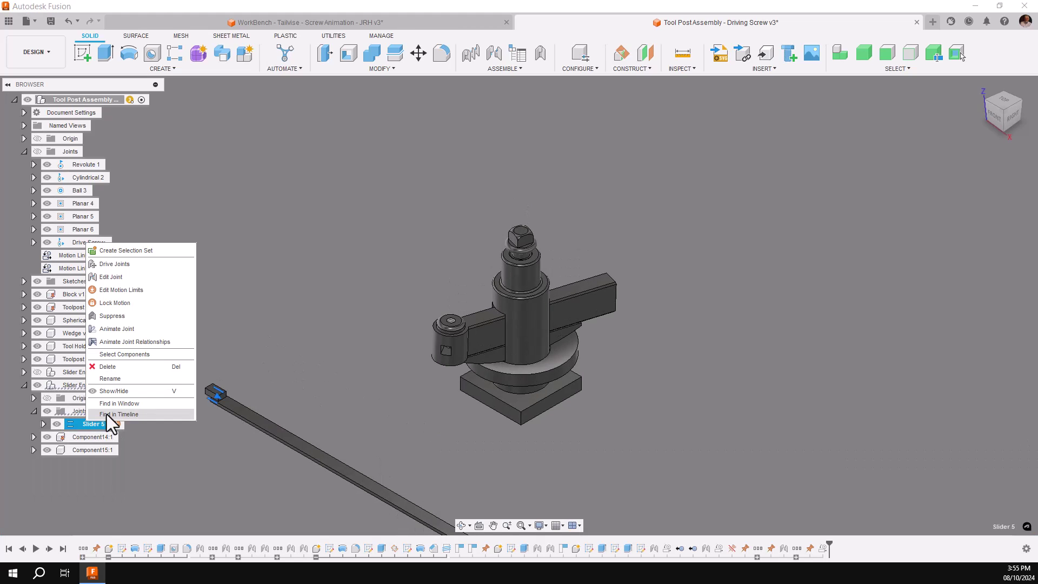
pyautogui.click(124, 341)
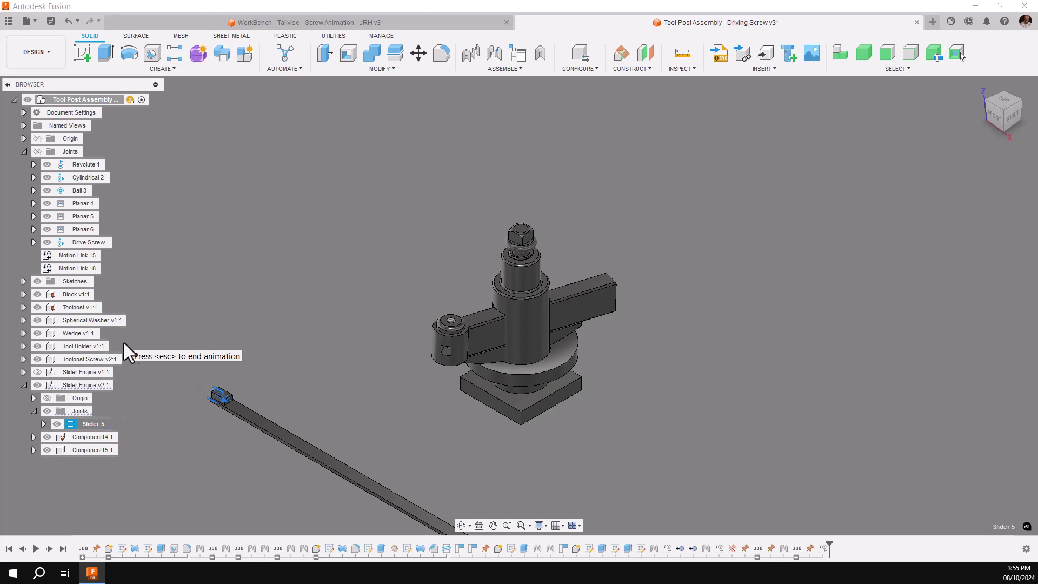
pyautogui.scroll(2, 438, 244)
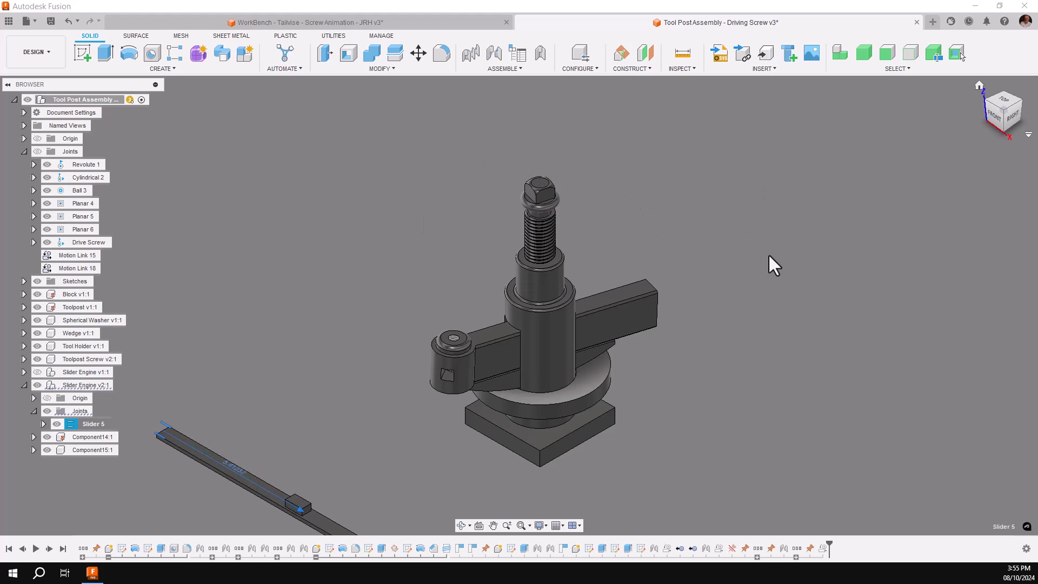
pyautogui.click(701, 272)
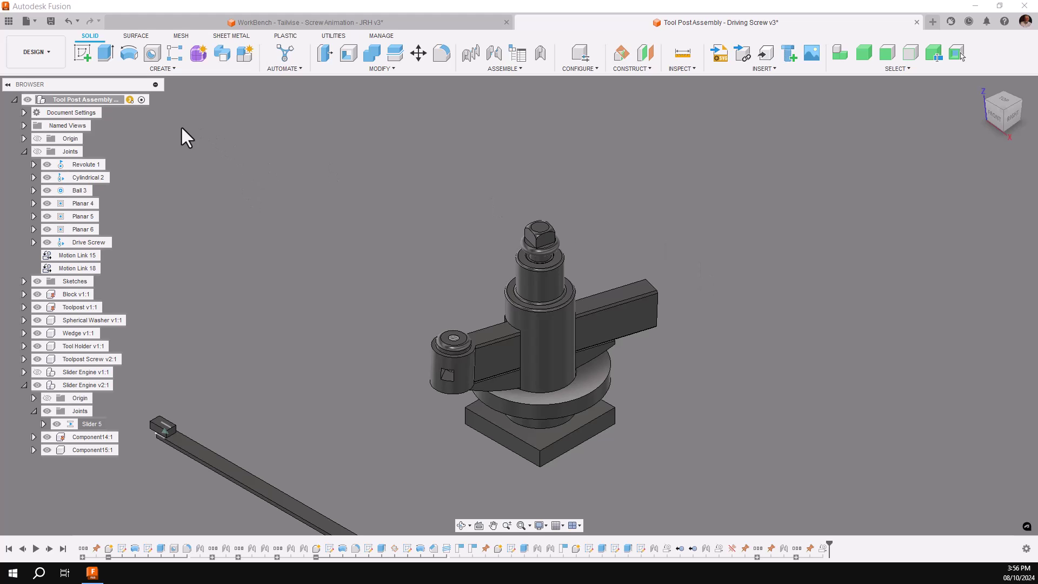
# Set the joint animation time to 35 with the text command Fusion.JointAnimationTime 35, and hide the text command window
pyautogui.click(34, 21)
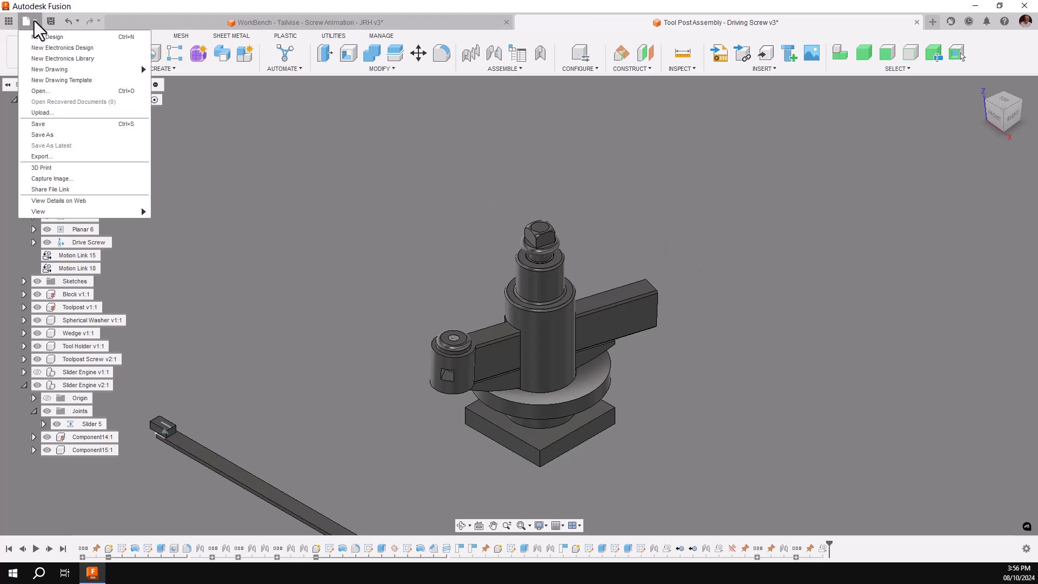
pyautogui.moveTo(64, 211)
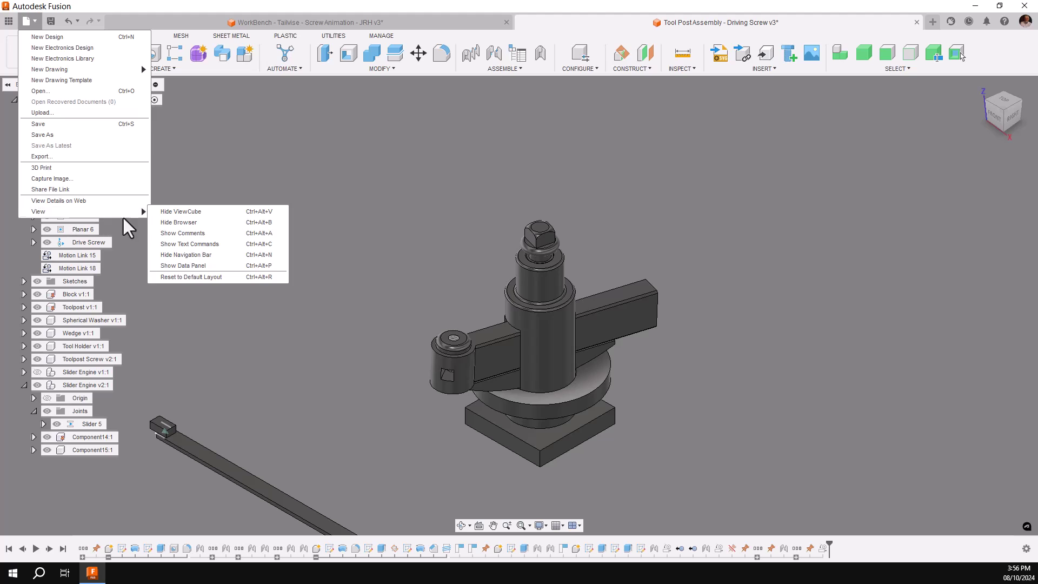
pyautogui.click(200, 244)
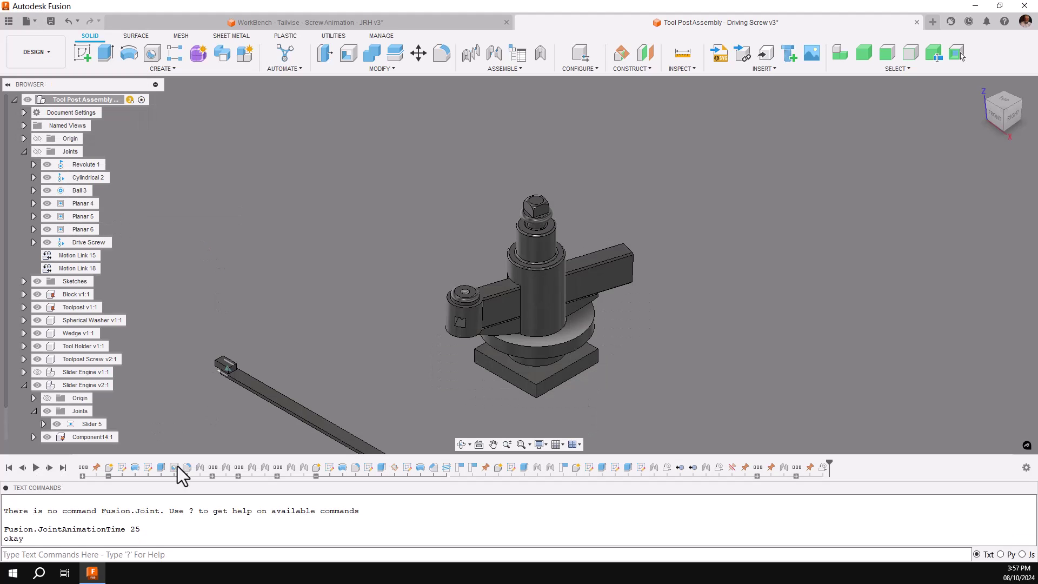
pyautogui.click(56, 554)
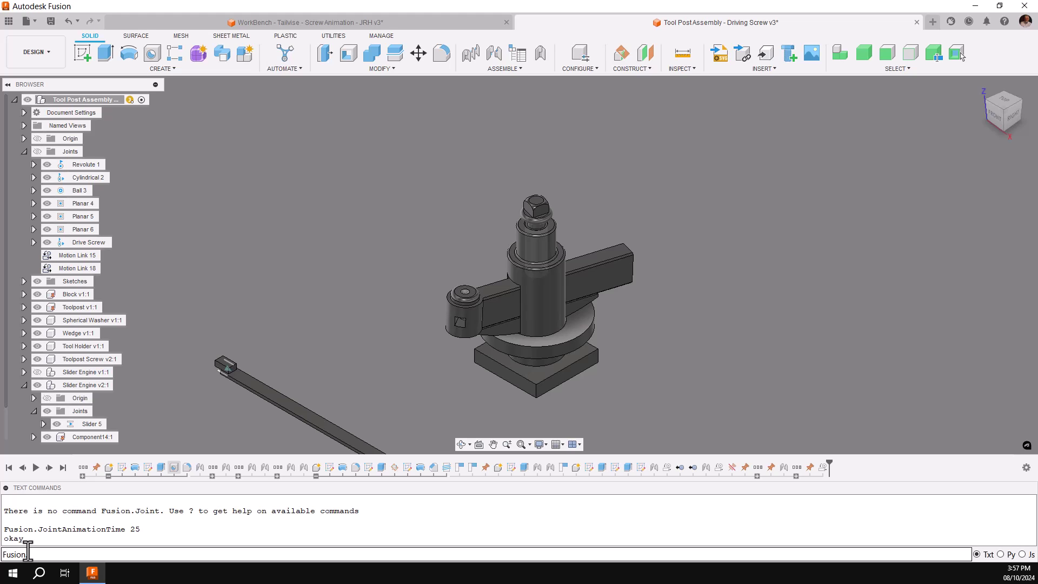
pyautogui.write('JointAnimationTime 35')
pyautogui.press('Return')
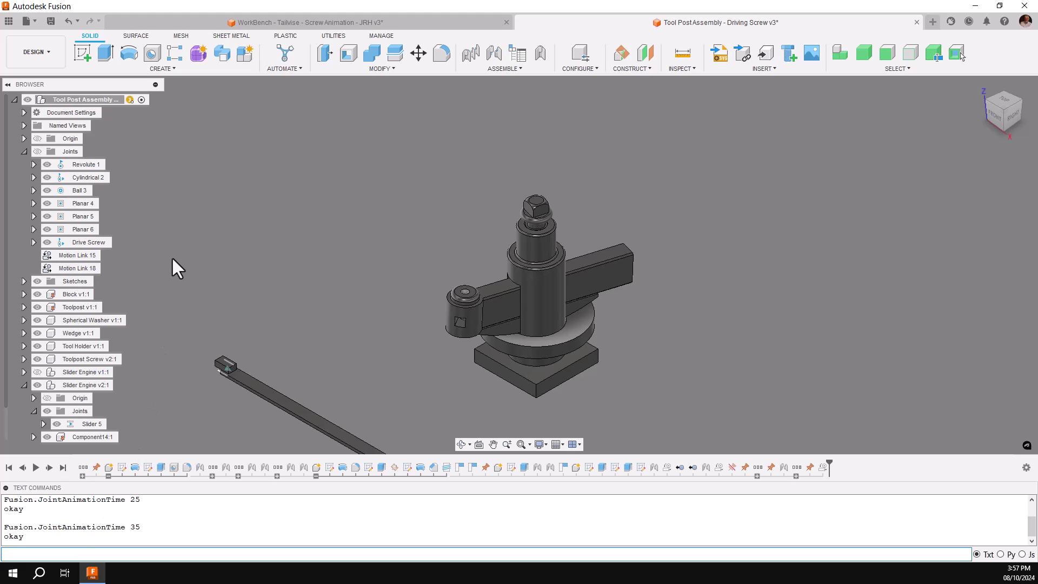
pyautogui.click(231, 521)
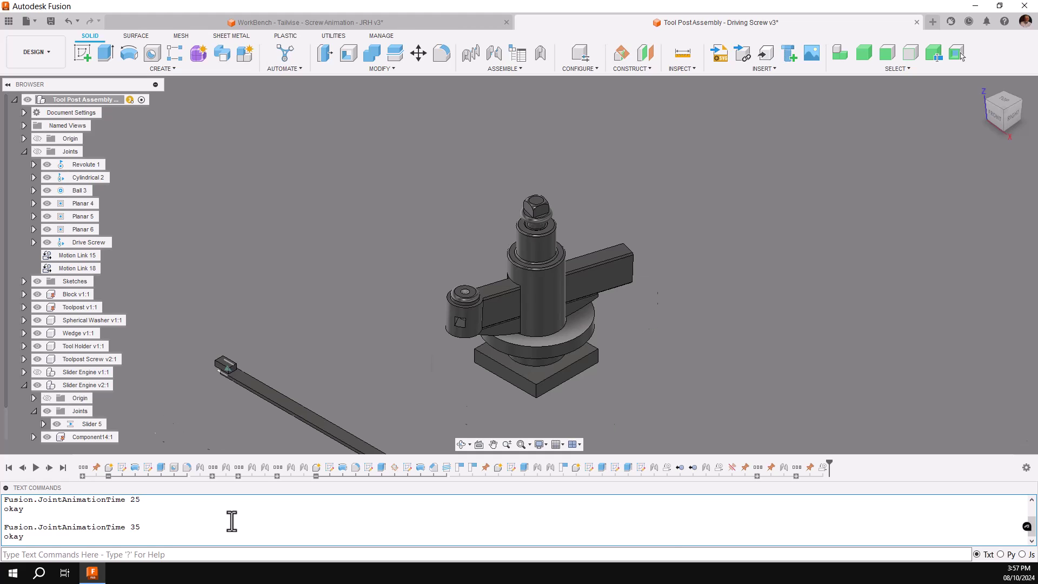
pyautogui.hotkey('ctrl', 'alt', 'c')
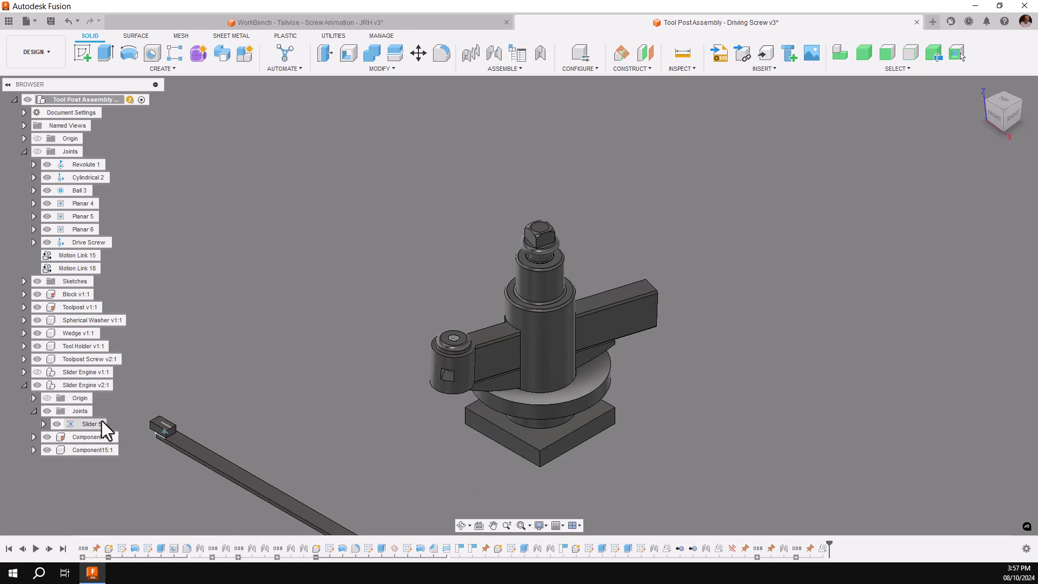
# Animate Slider 5's joint relationships at the 35 animation time, examine the screw and slider motion up close, and end the animation
pyautogui.rightClick(87, 425)
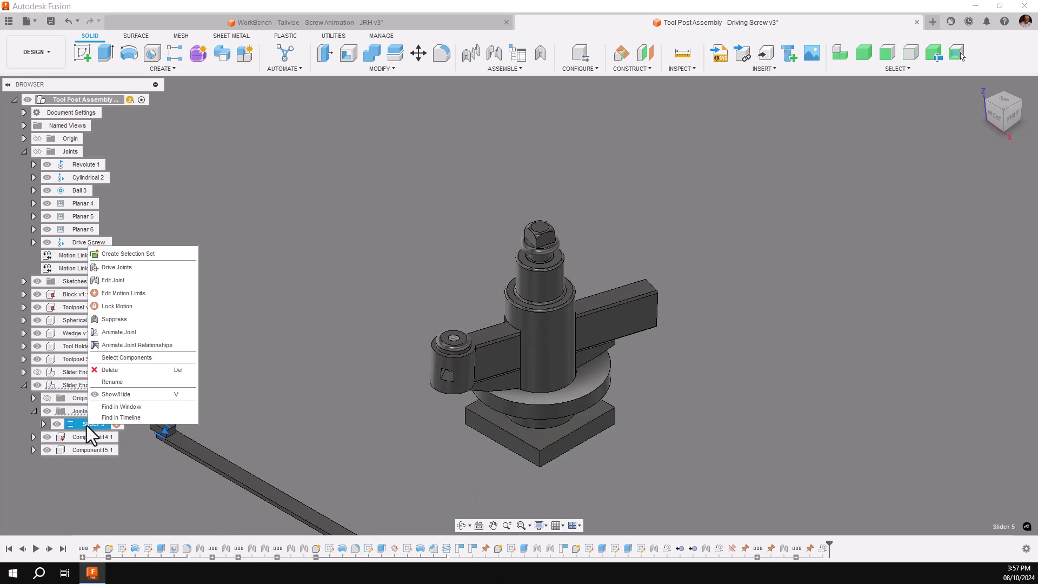
pyautogui.click(121, 345)
pyautogui.scroll(5, 468, 267)
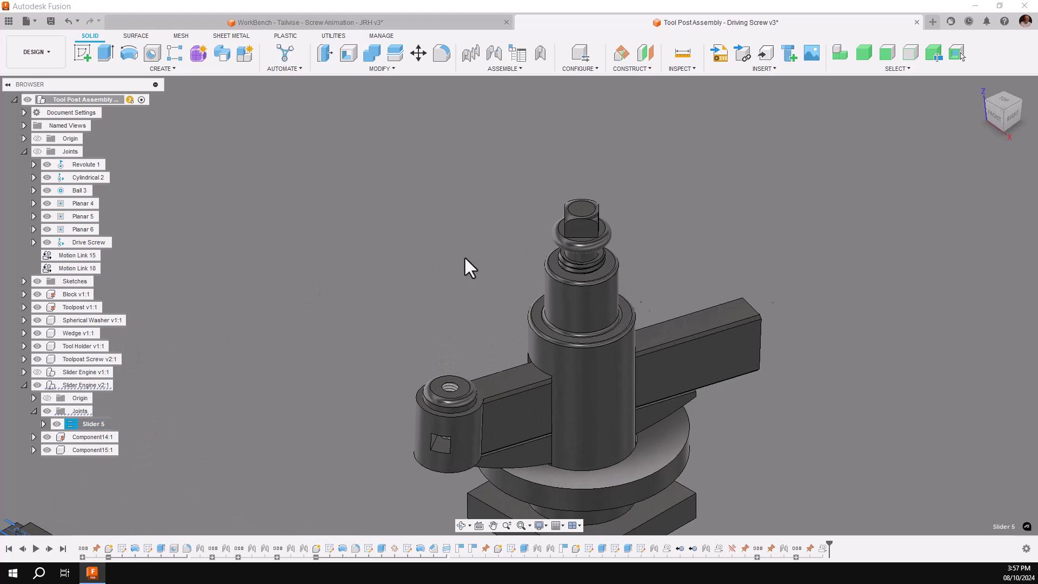
pyautogui.moveTo(476, 285); pyautogui.dragTo(318, 289, button='middle')
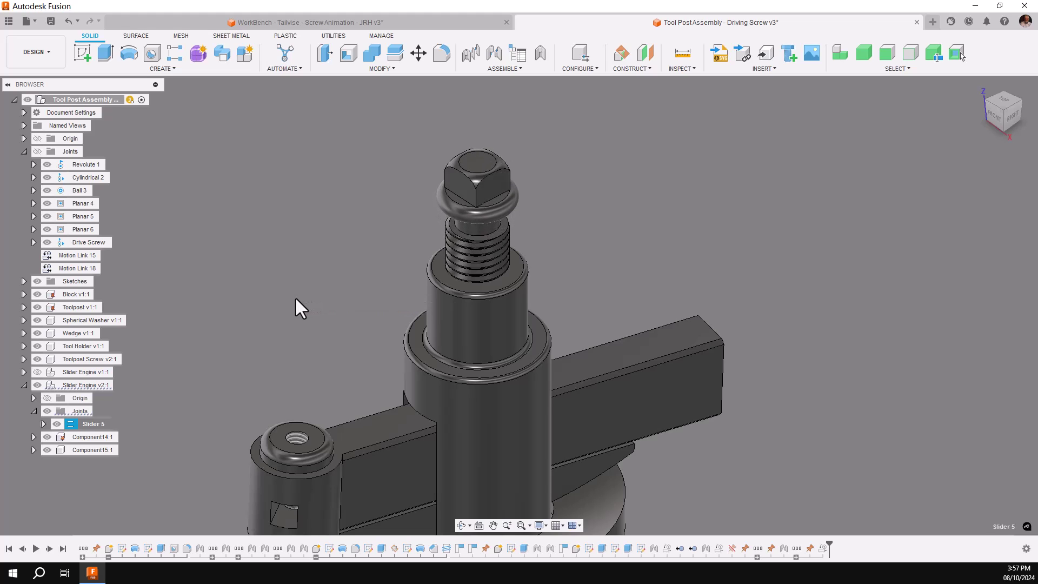
pyautogui.scroll(-2, 292, 299)
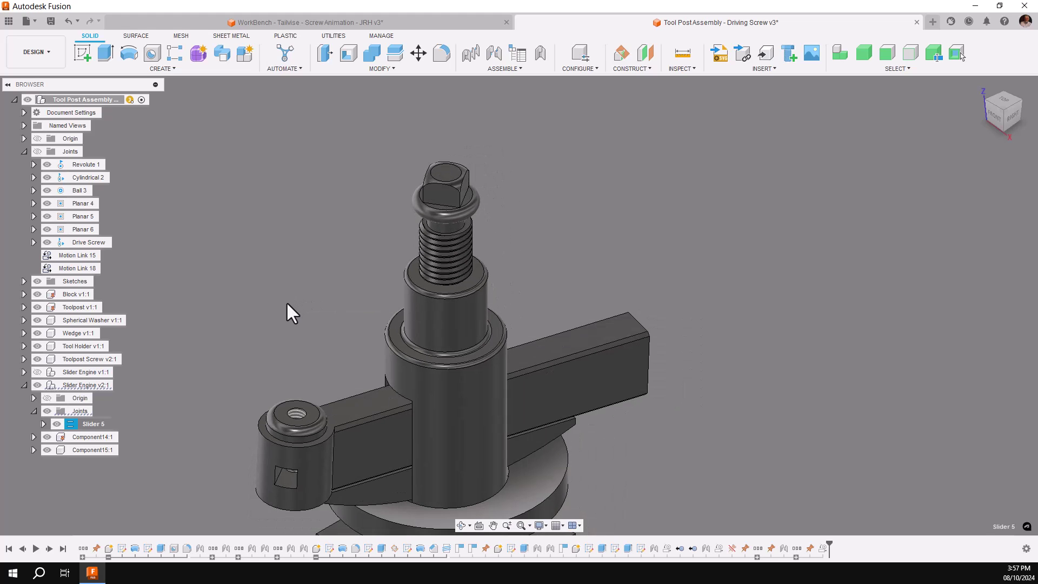
pyautogui.scroll(-3, 285, 301)
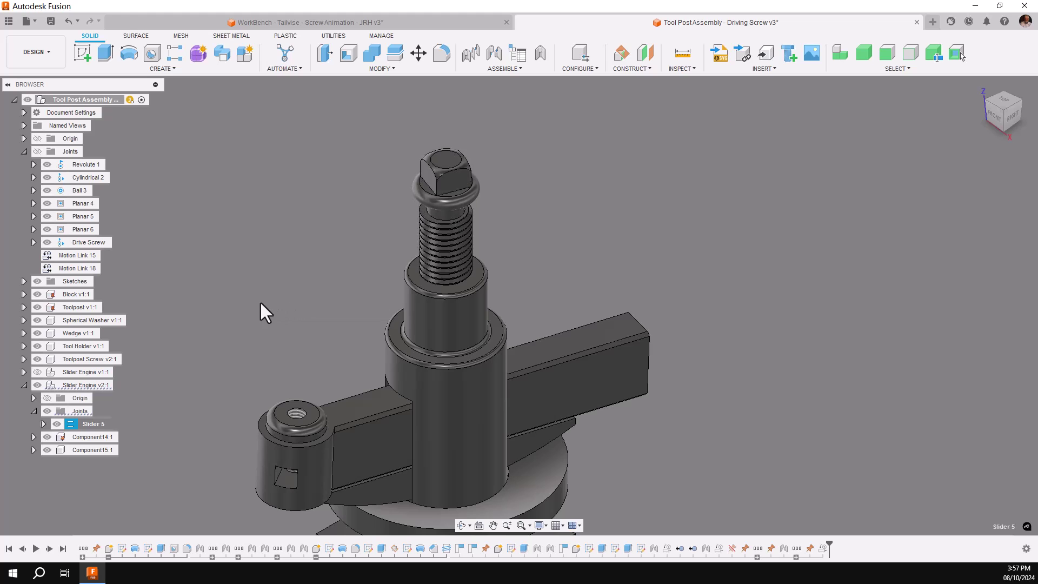
pyautogui.moveTo(274, 303); pyautogui.dragTo(500, 181, button='middle')
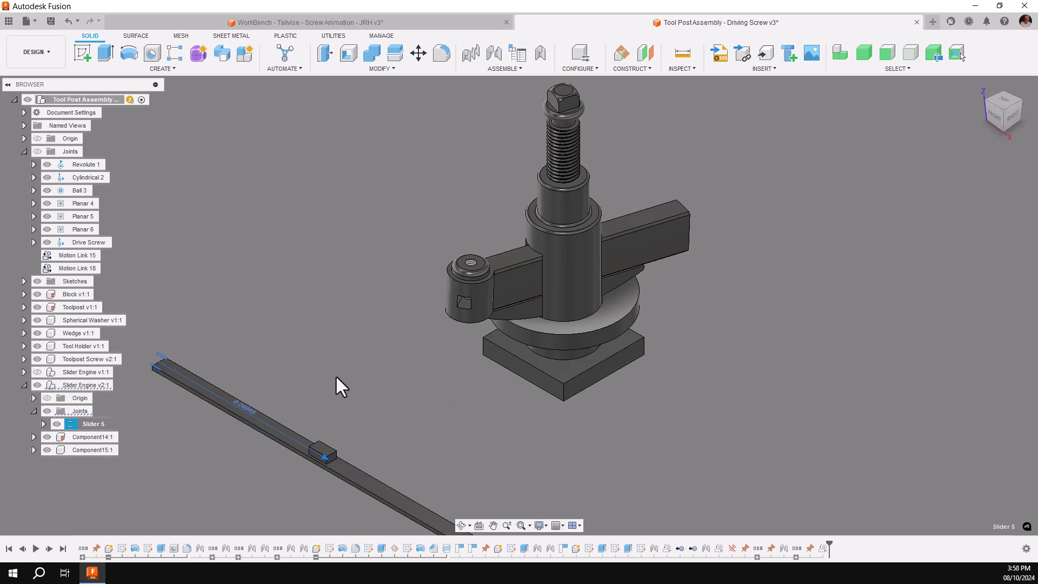
pyautogui.rightClick(322, 303)
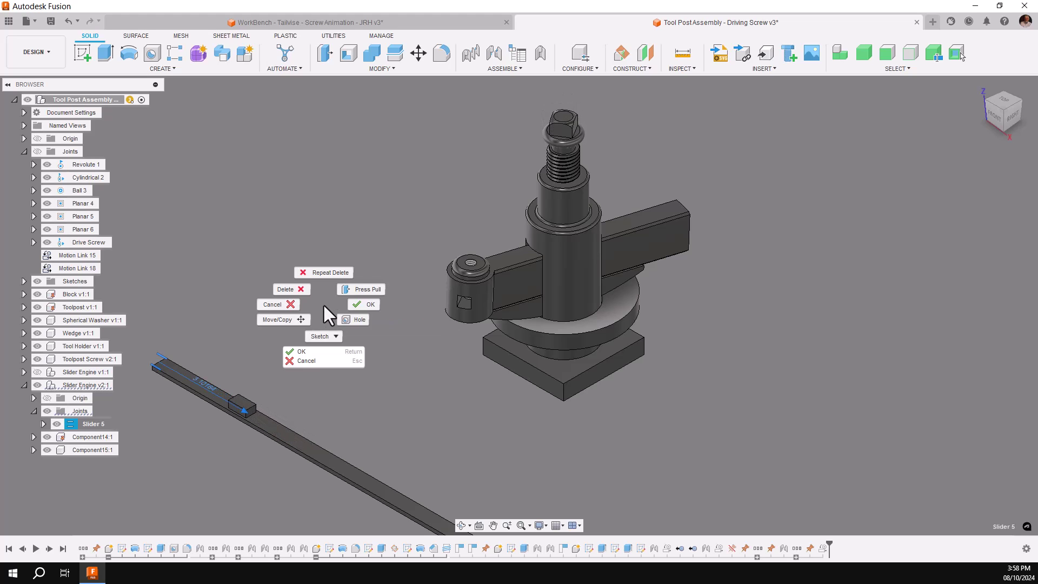
pyautogui.click(325, 352)
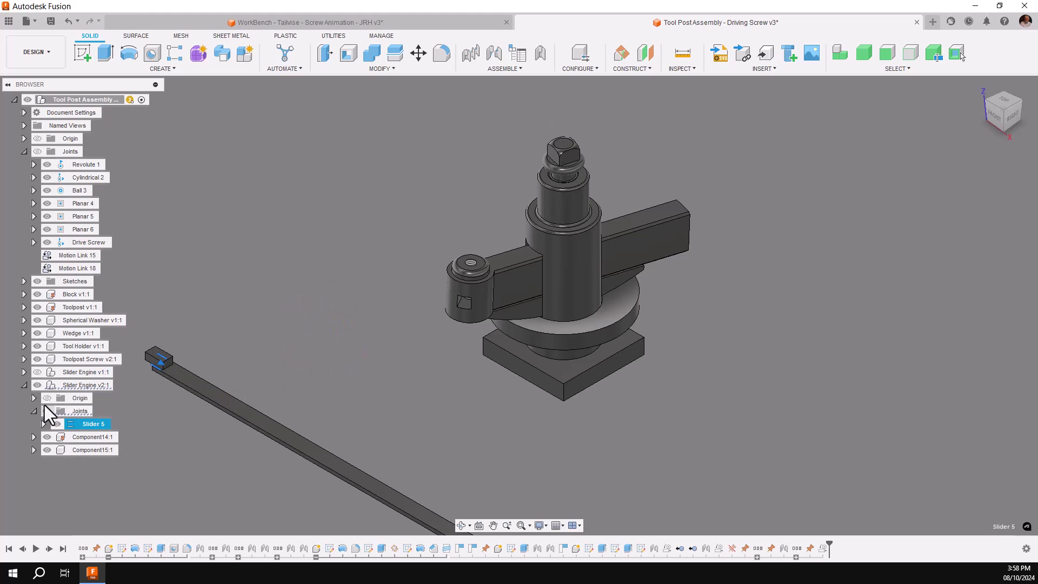
# Hide the Slider Engine v2:1 component and animate Slider 5's joint relationships with only the tool post assembly visible
pyautogui.click(37, 384)
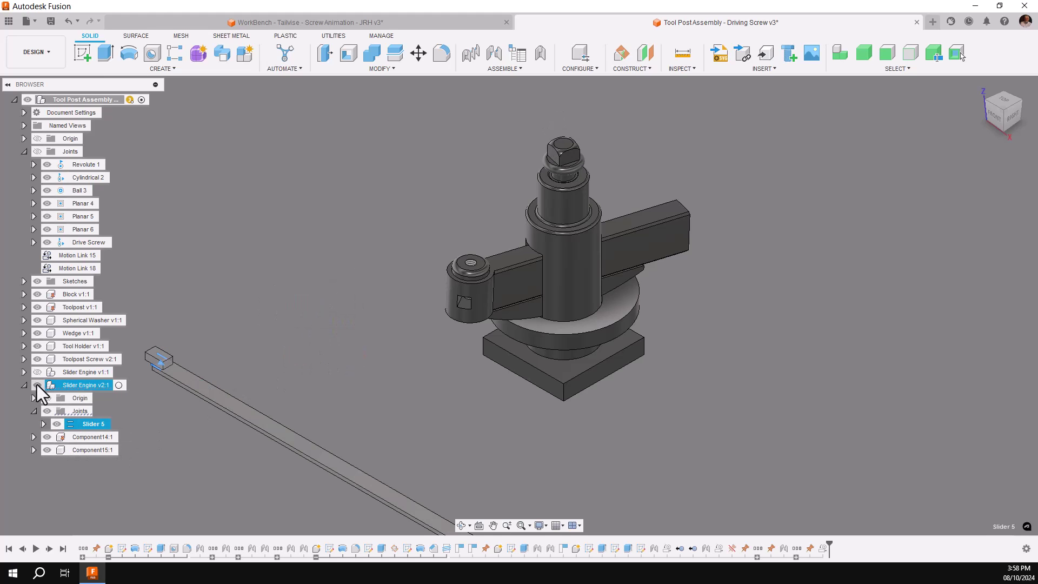
pyautogui.click(37, 384)
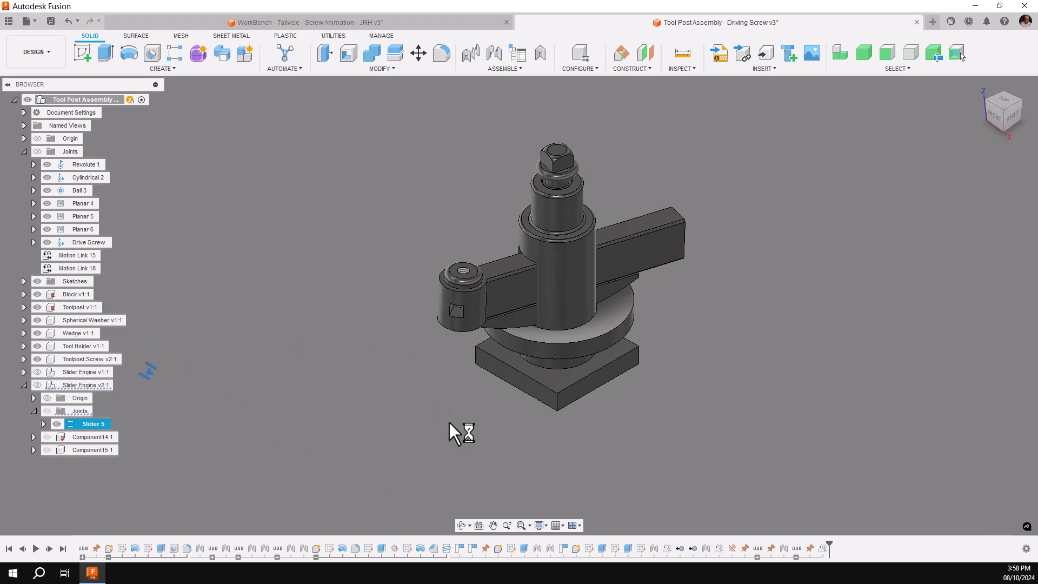
pyautogui.rightClick(82, 420)
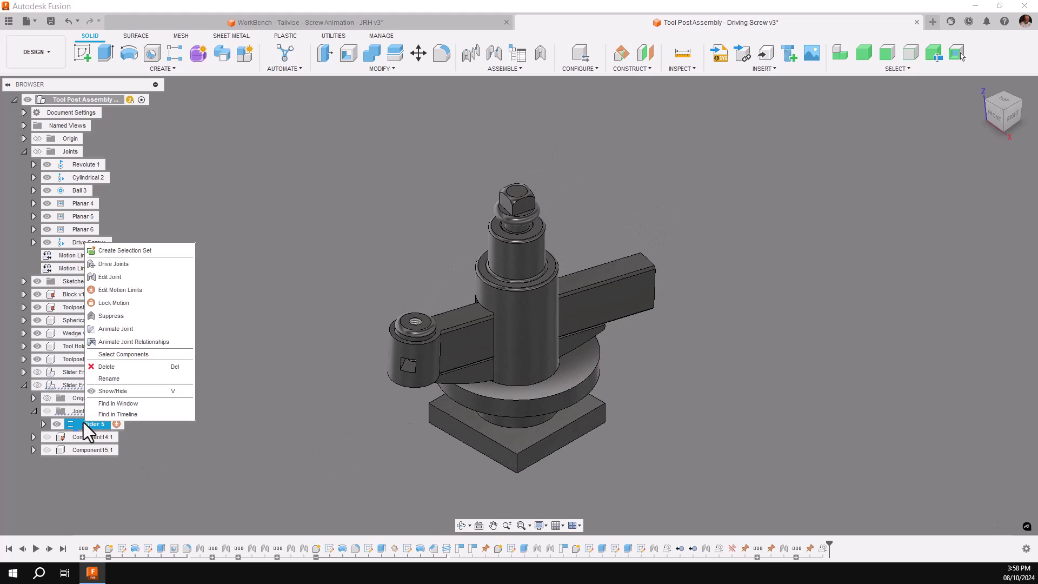
pyautogui.click(142, 340)
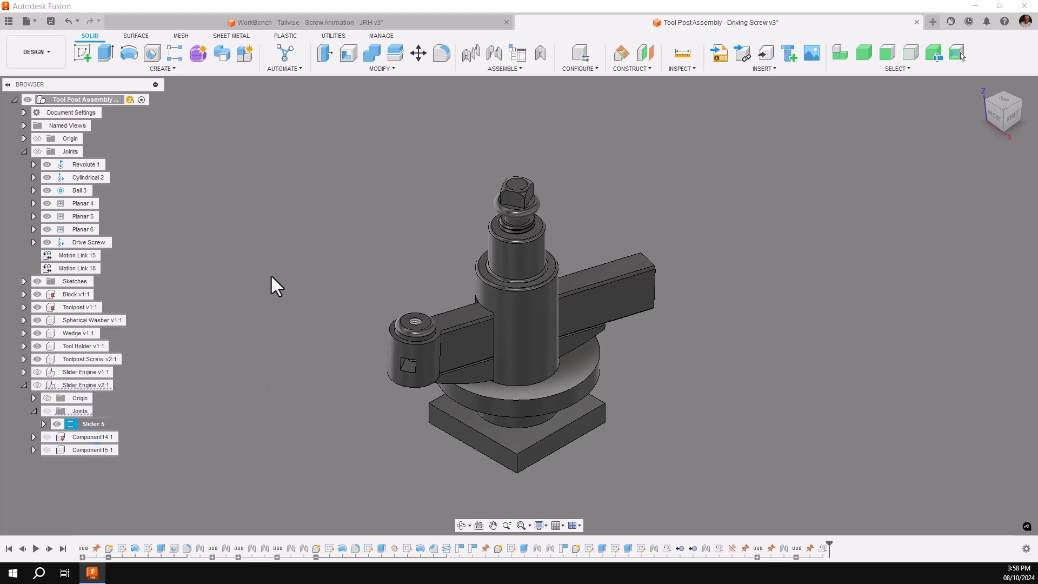